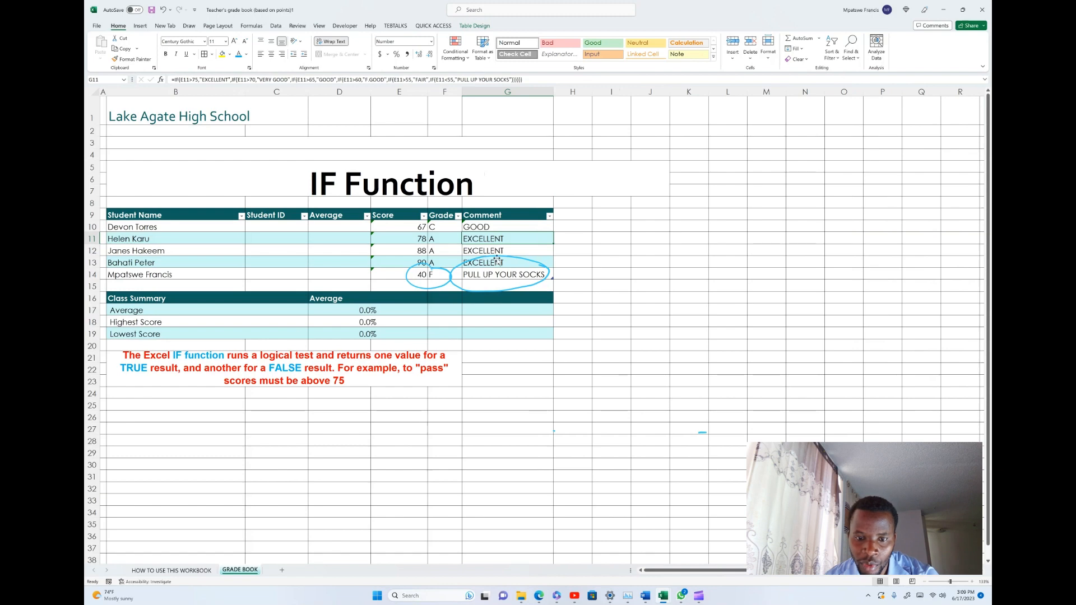
# - Delete the two ink circles drawn around the last student's comment and around the score and grade in row 14
pyautogui.click(498, 259)
pyautogui.press('Delete')
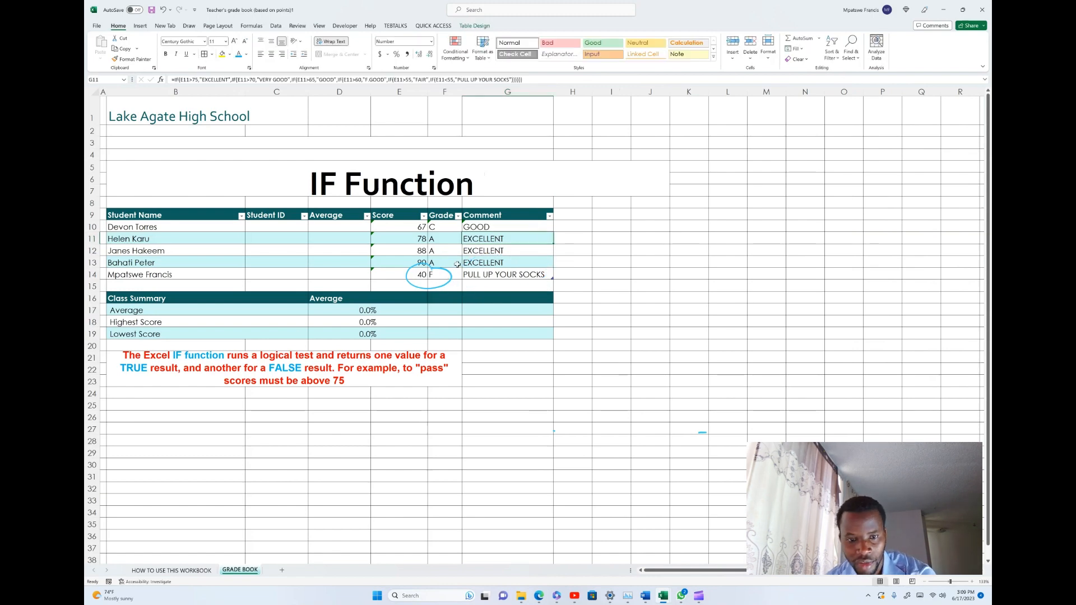
pyautogui.click(449, 273)
pyautogui.press('Delete')
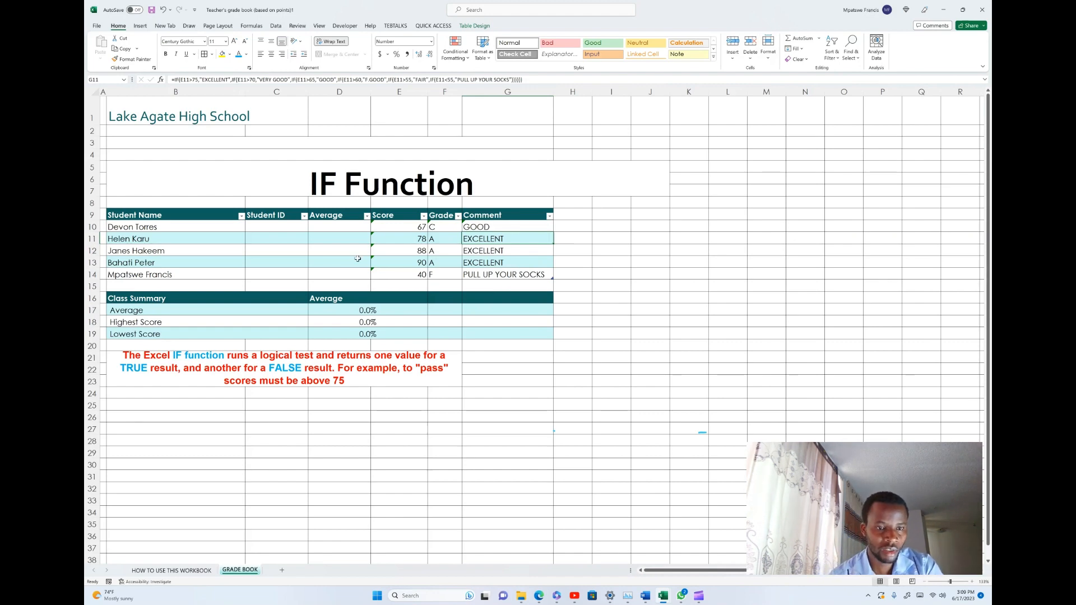
# - Enter the formula =AVERAGE(E10:E14) in cell D10 of the Average column
pyautogui.click(341, 224)
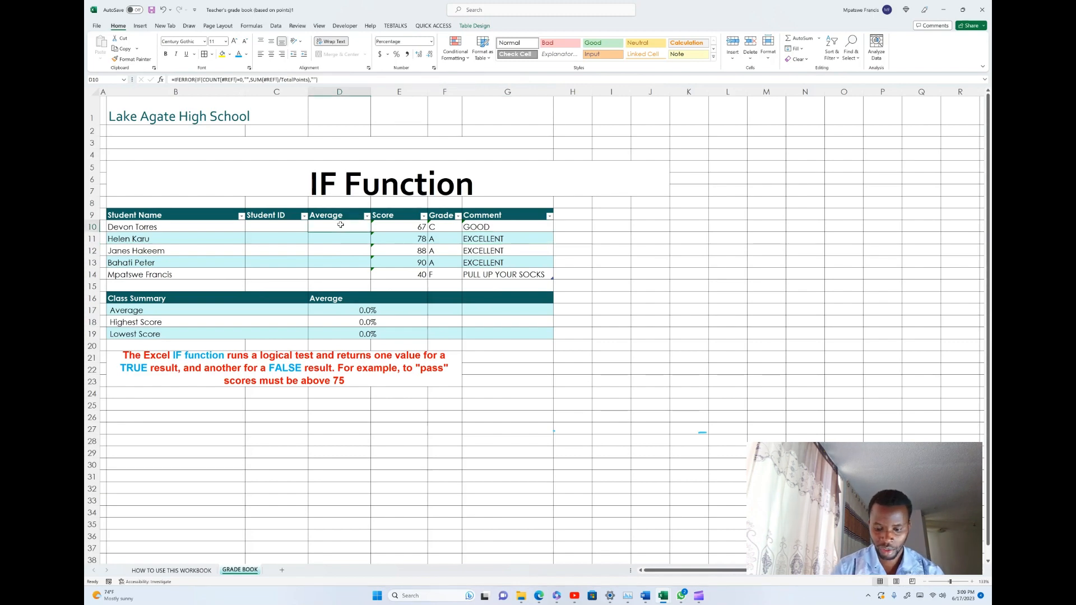
pyautogui.write('=')
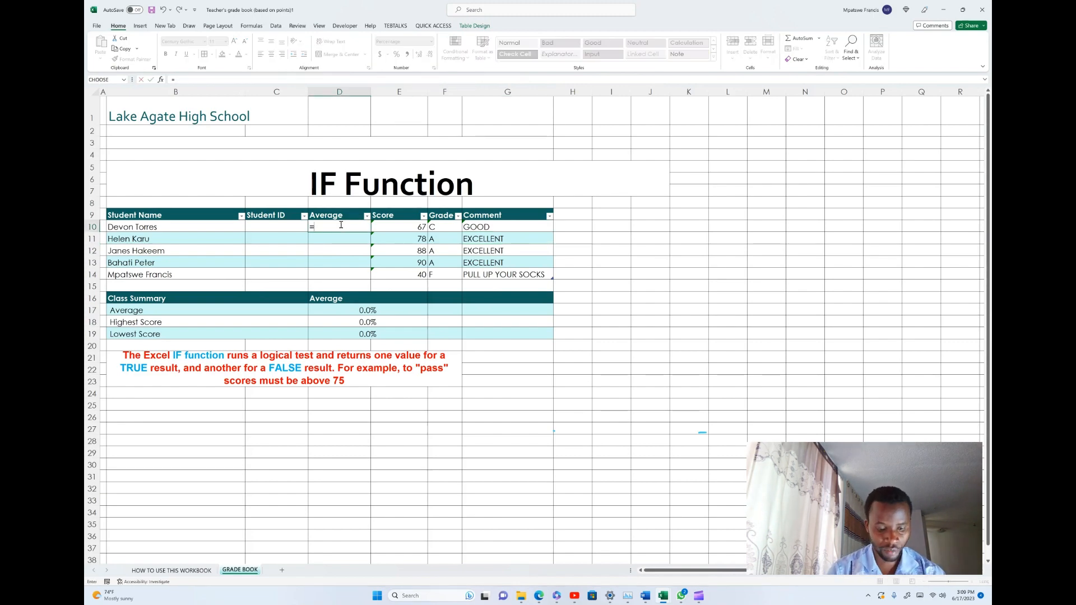
pyautogui.write('AVER')
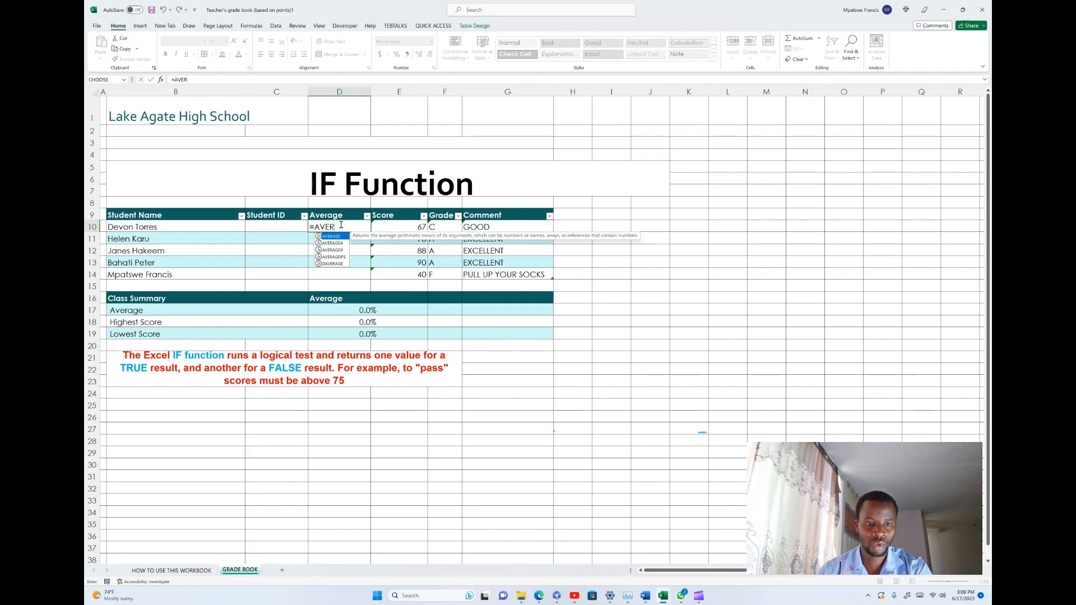
pyautogui.write('AGE')
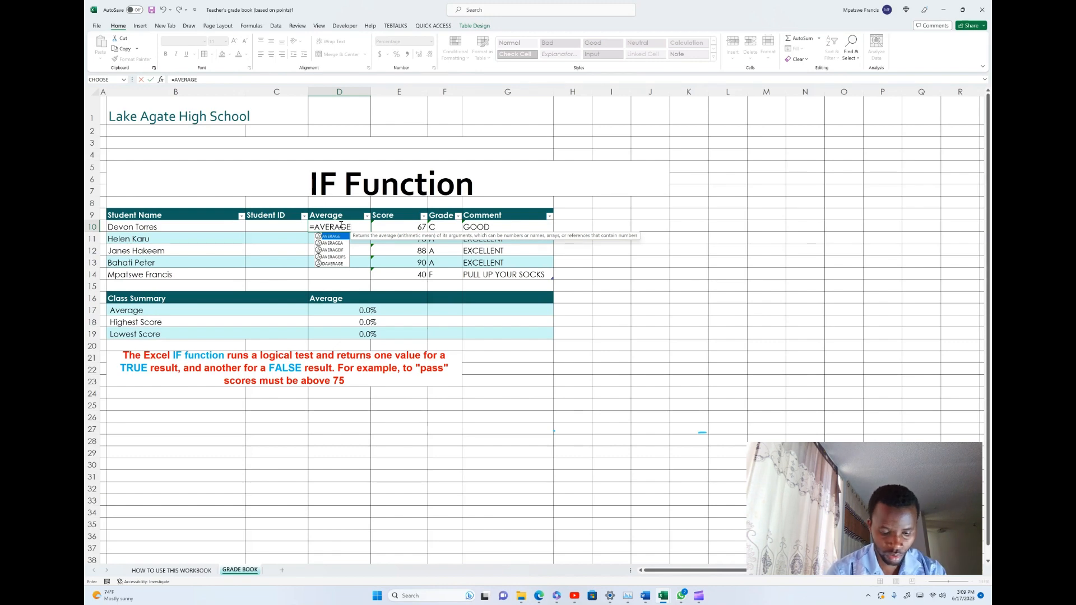
pyautogui.write('(')
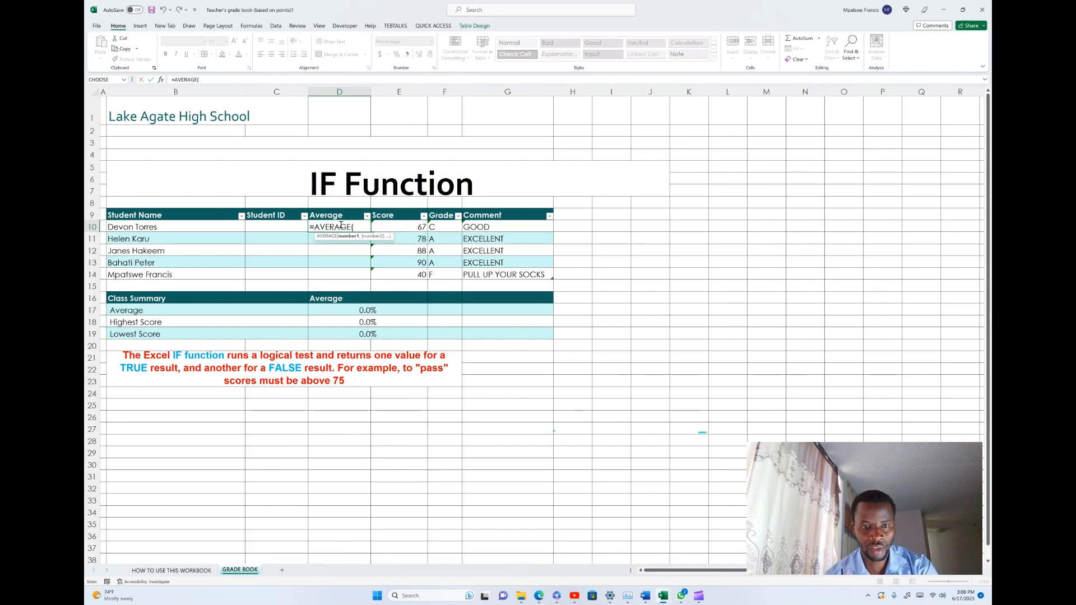
pyautogui.click(399, 227)
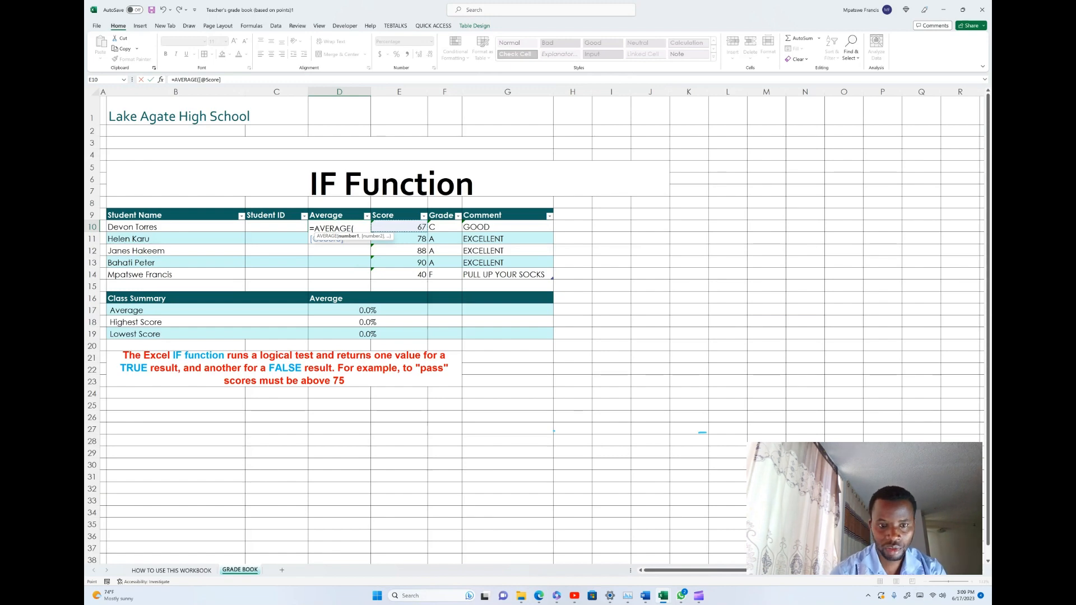
pyautogui.press('BackSpace')
pyautogui.press('BackSpace')
pyautogui.press('BackSpace')
pyautogui.press('BackSpace')
pyautogui.press('BackSpace')
pyautogui.press('BackSpace')
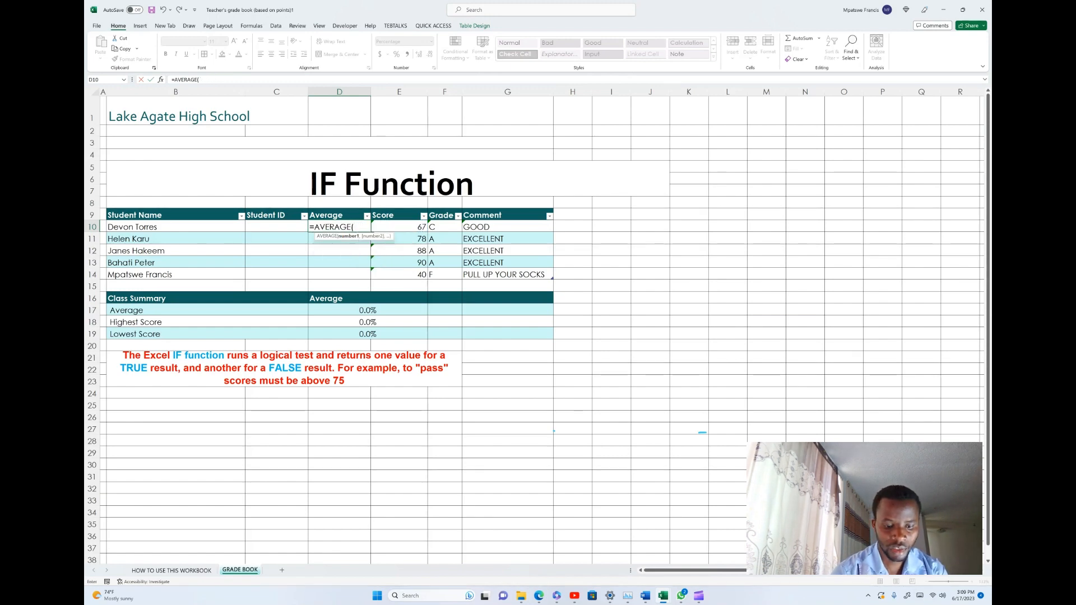
pyautogui.write('E10')
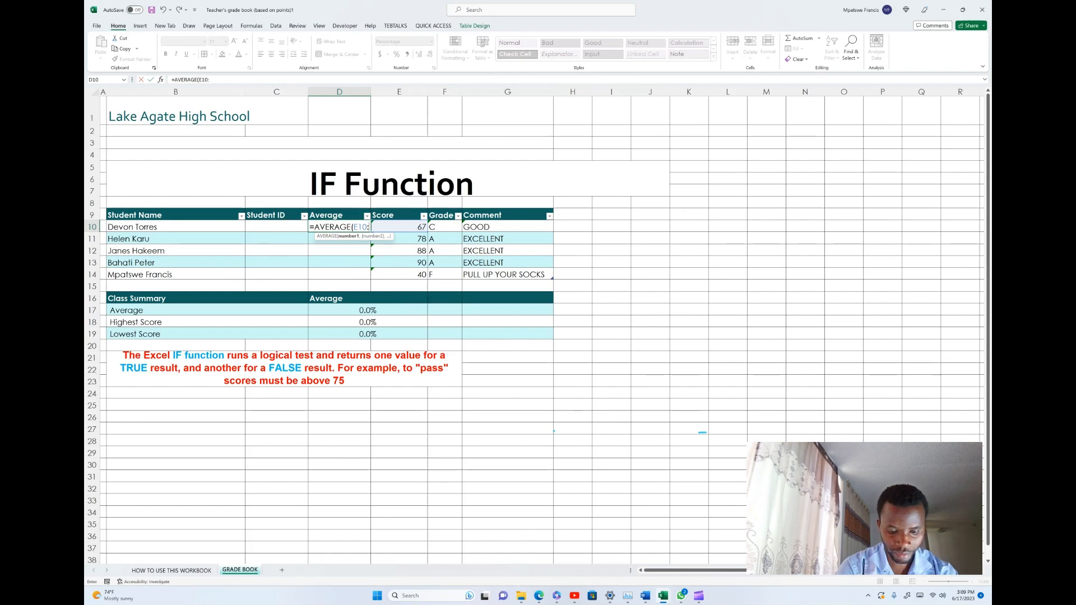
pyautogui.write(':E14')
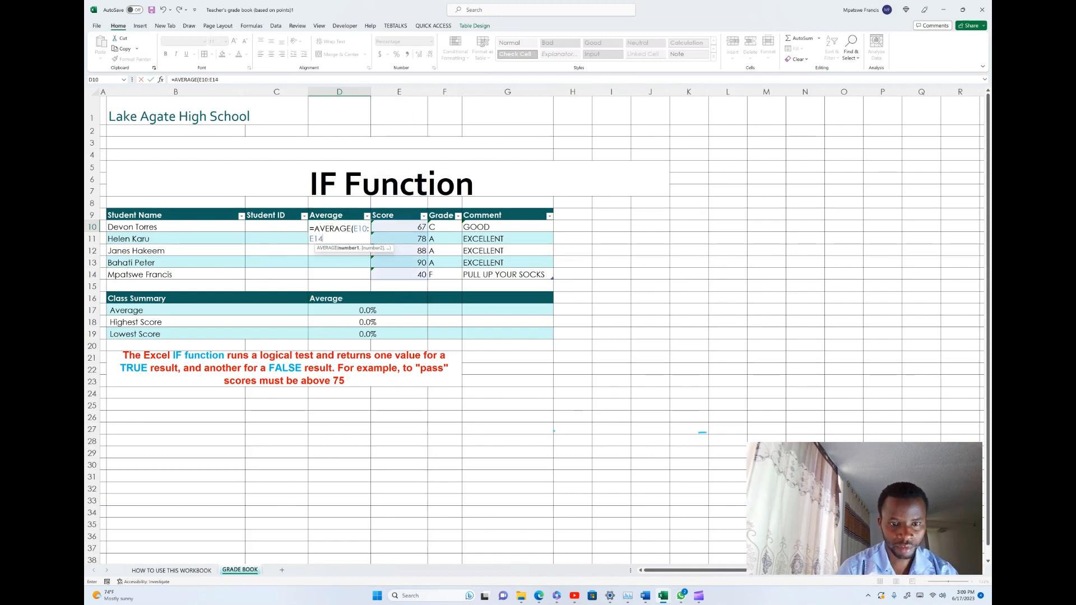
pyautogui.write(')')
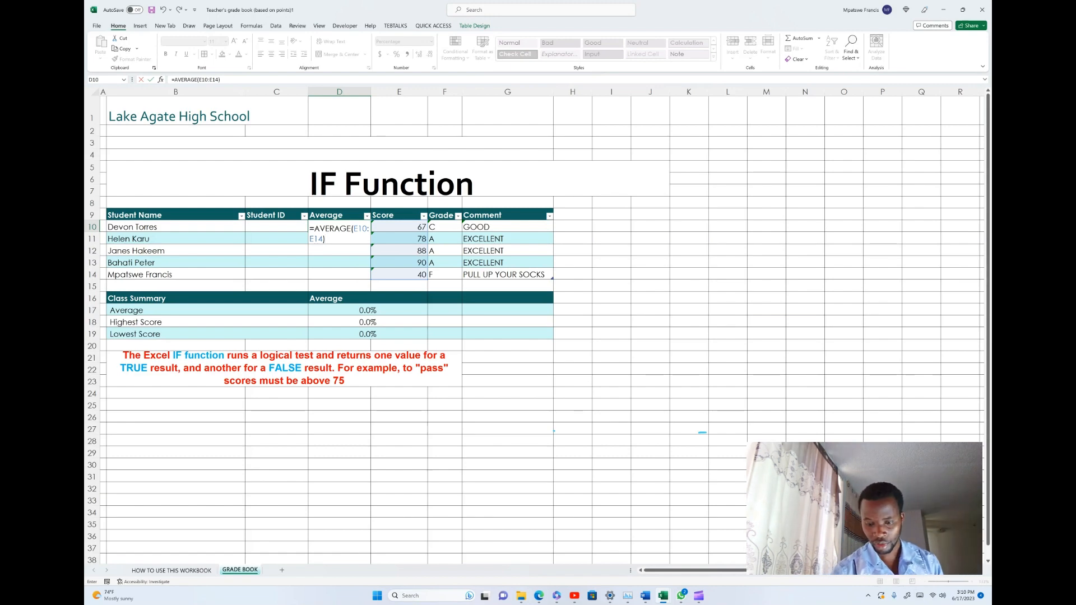
pyautogui.press('Return')
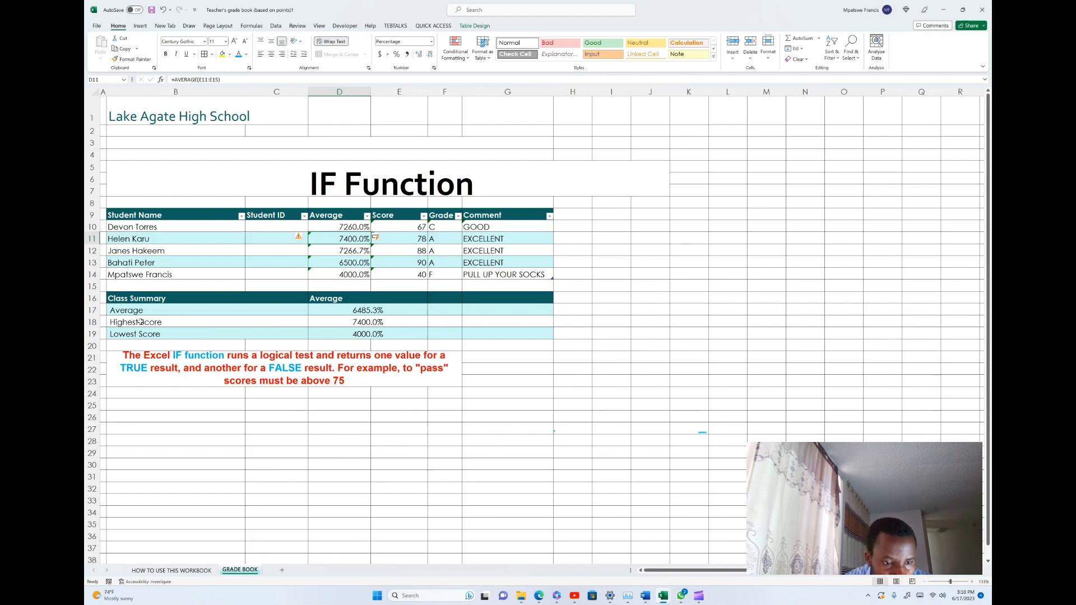
# - Enter the formula =MAX(E10:E14) in cell G18 of the Highest Score row
pyautogui.click(261, 323)
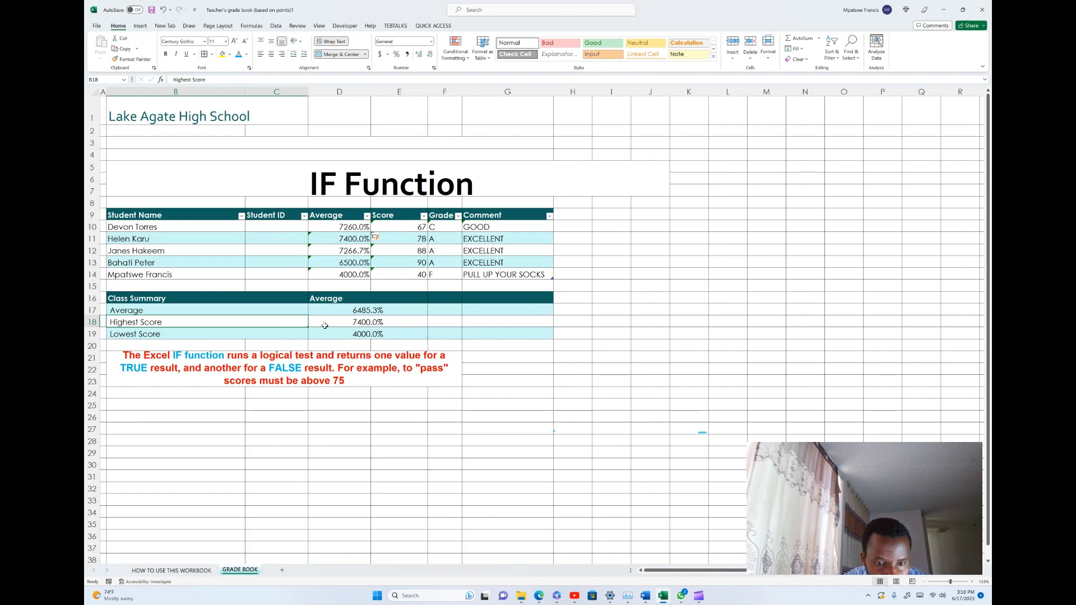
pyautogui.click(480, 329)
pyautogui.click(482, 323)
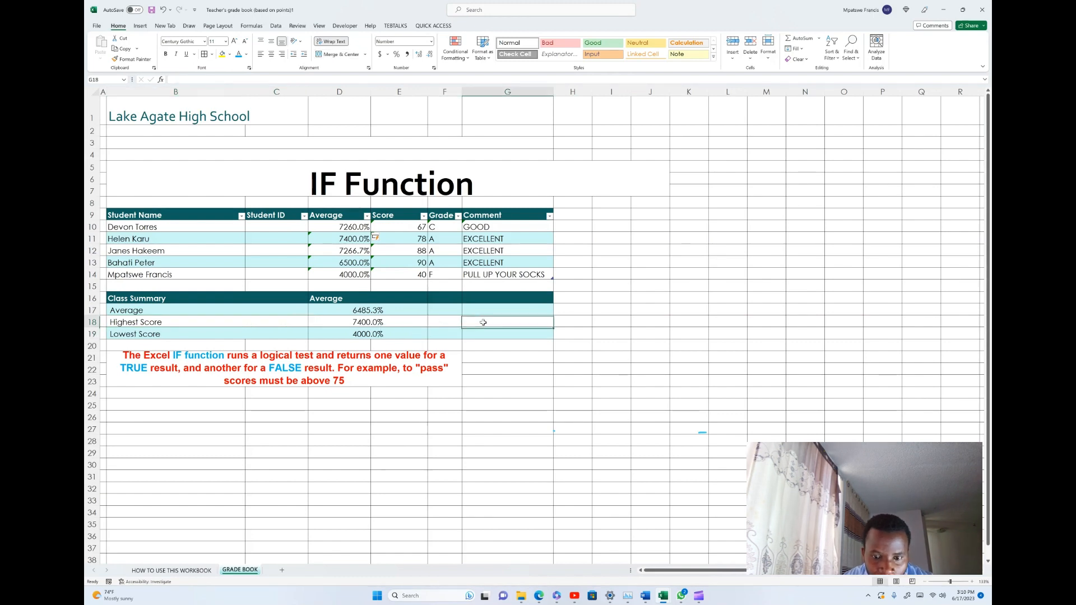
pyautogui.write('=')
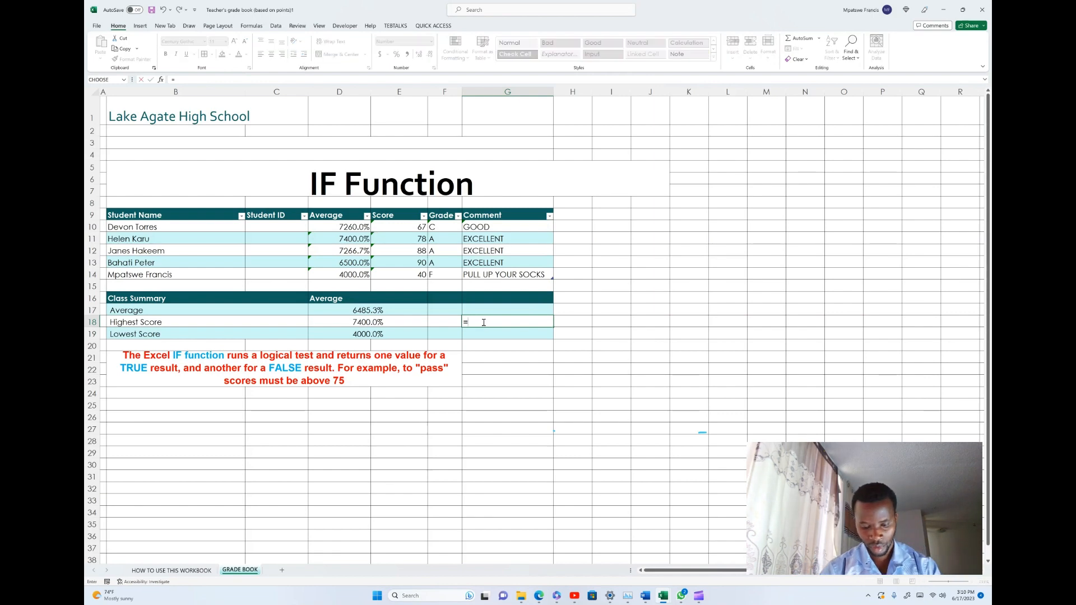
pyautogui.write('MA')
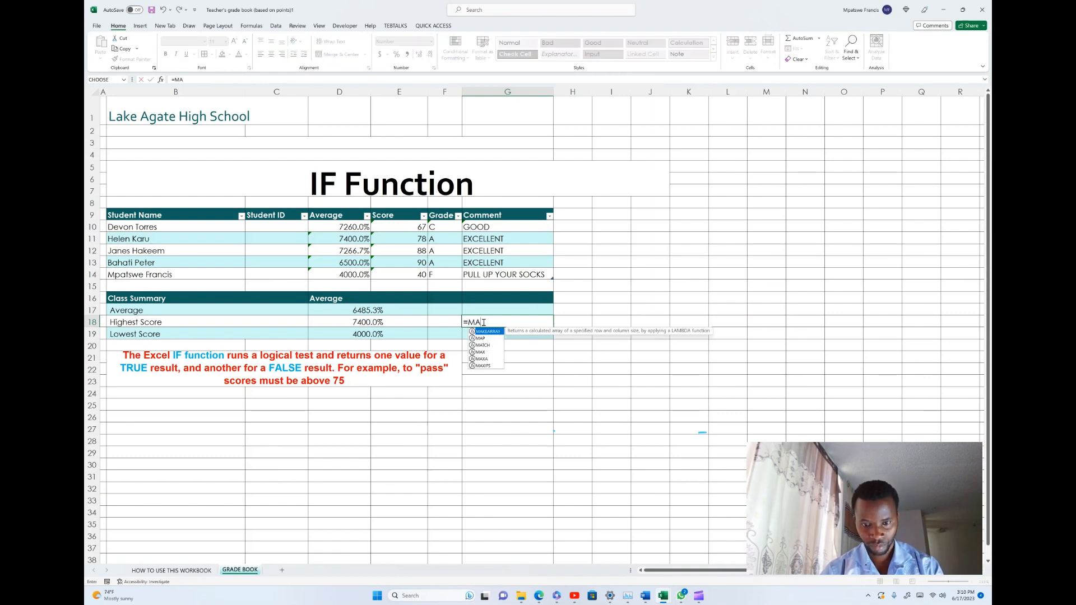
pyautogui.write('X')
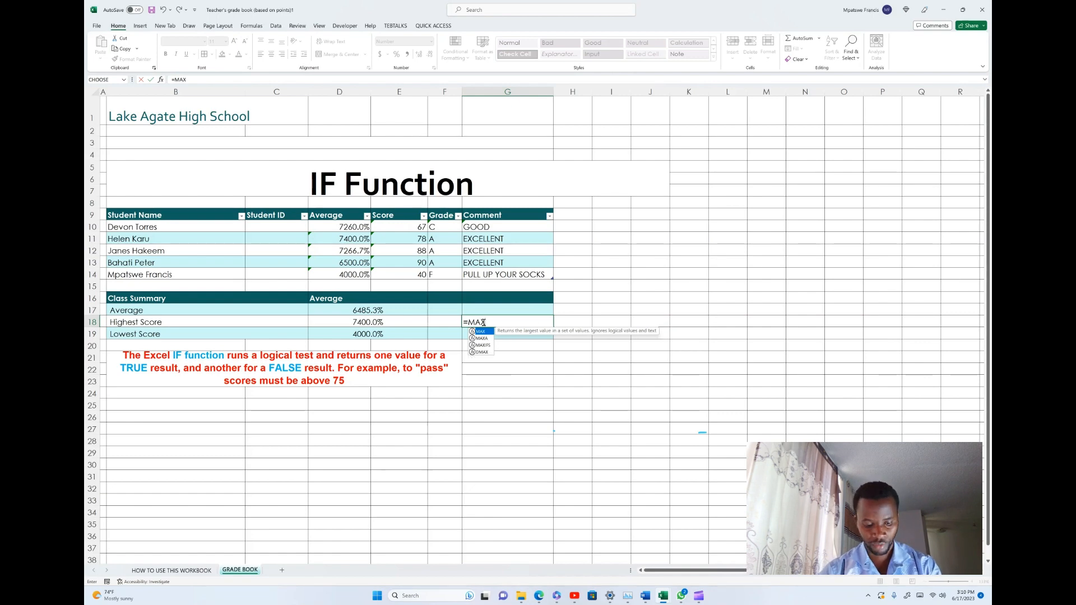
pyautogui.write('(')
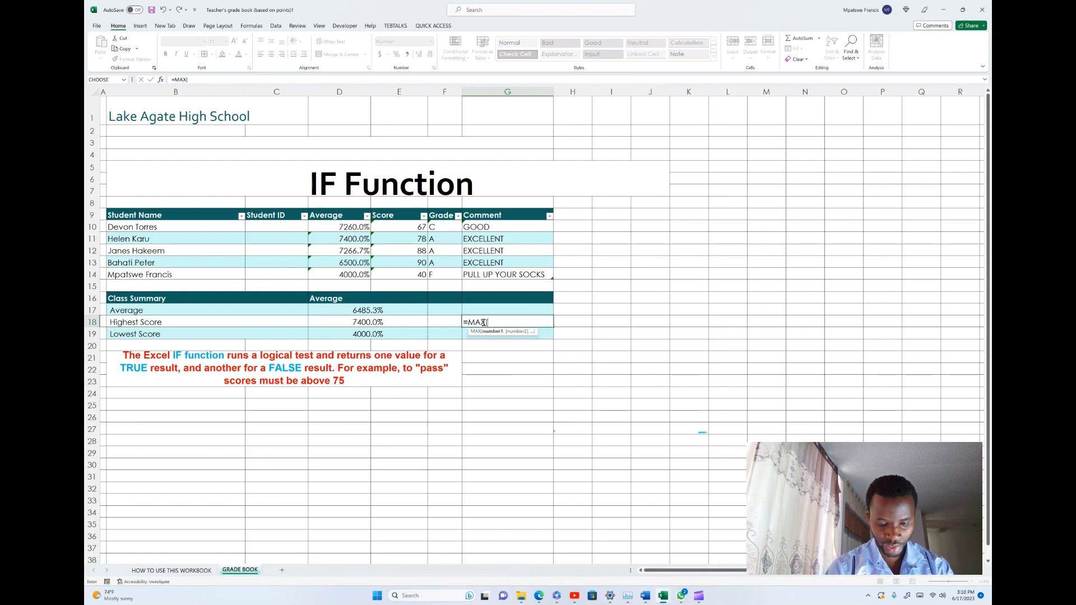
pyautogui.write('E1')
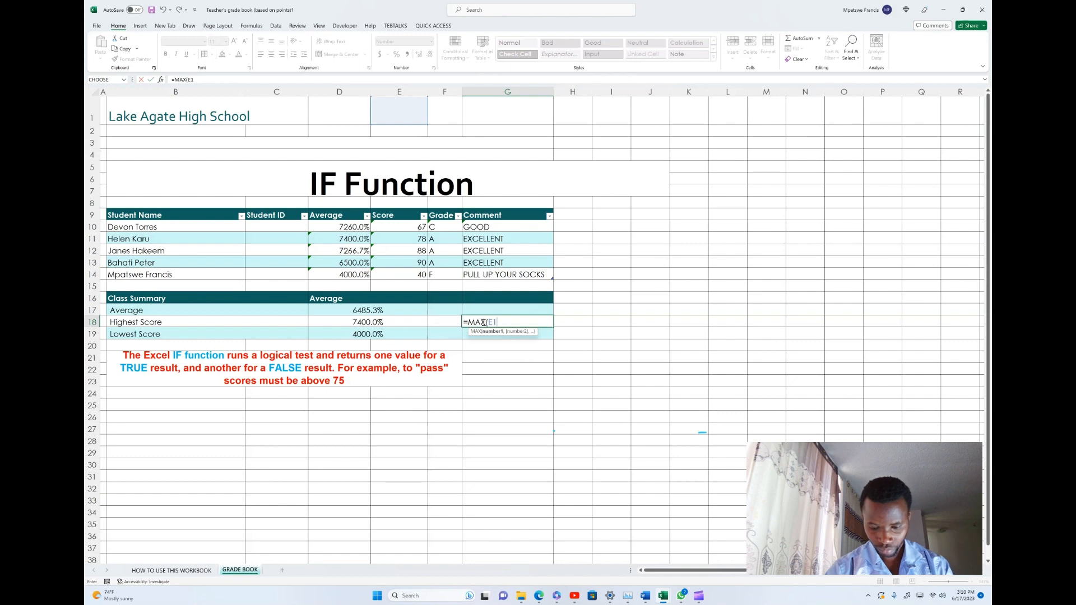
pyautogui.write('0:')
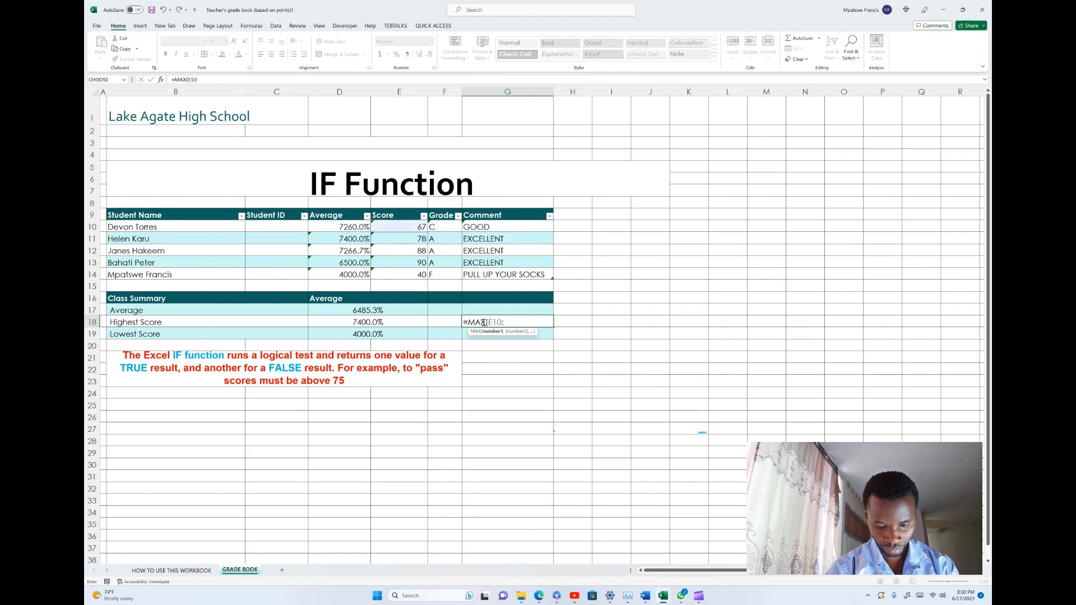
pyautogui.write('E14')
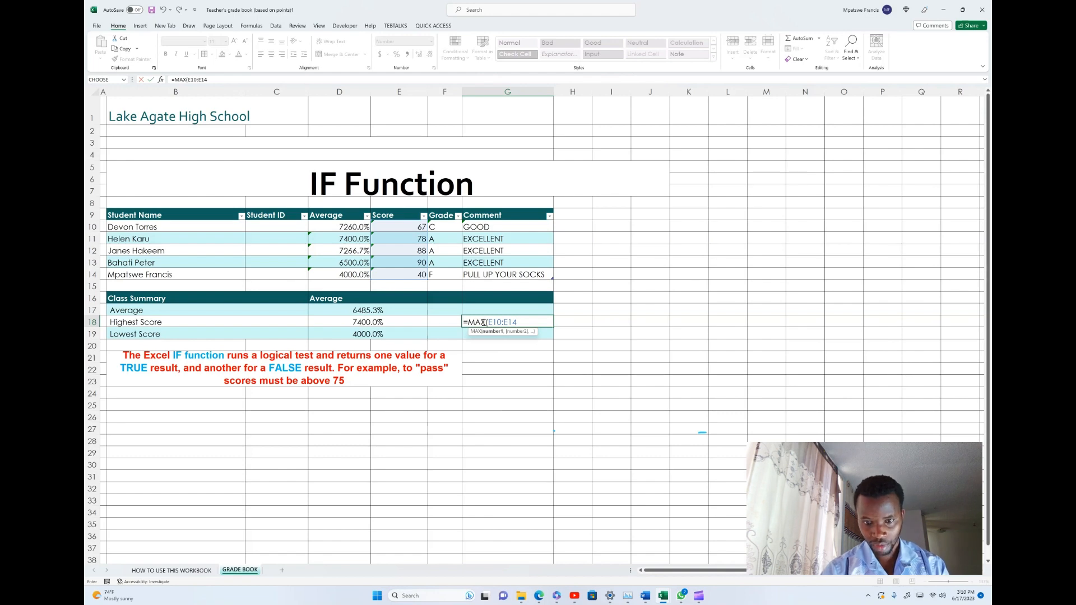
pyautogui.write(')')
pyautogui.press('Return')
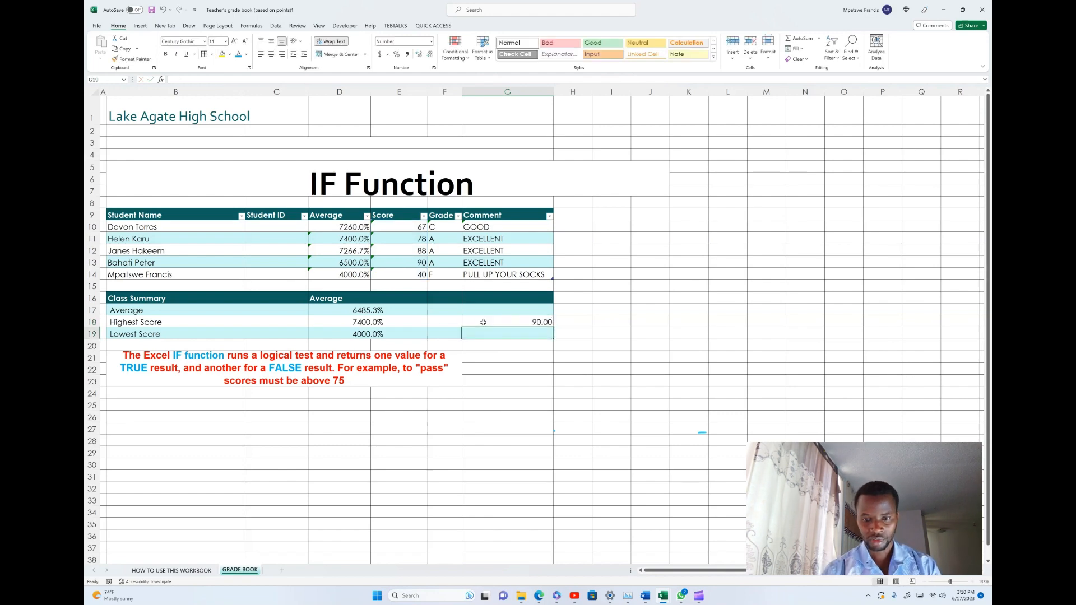
pyautogui.click(533, 319)
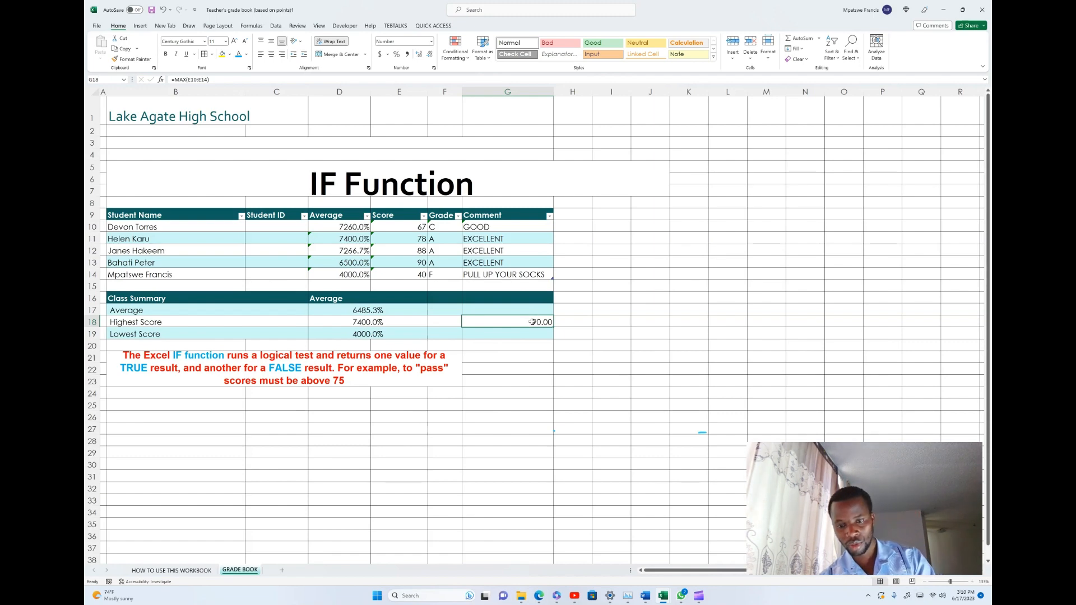
# - Enter the formula =MIN(E10:E14) in cell G19 of the Lowest Score row and check it against the highest-score cell
pyautogui.click(532, 333)
pyautogui.write('=')
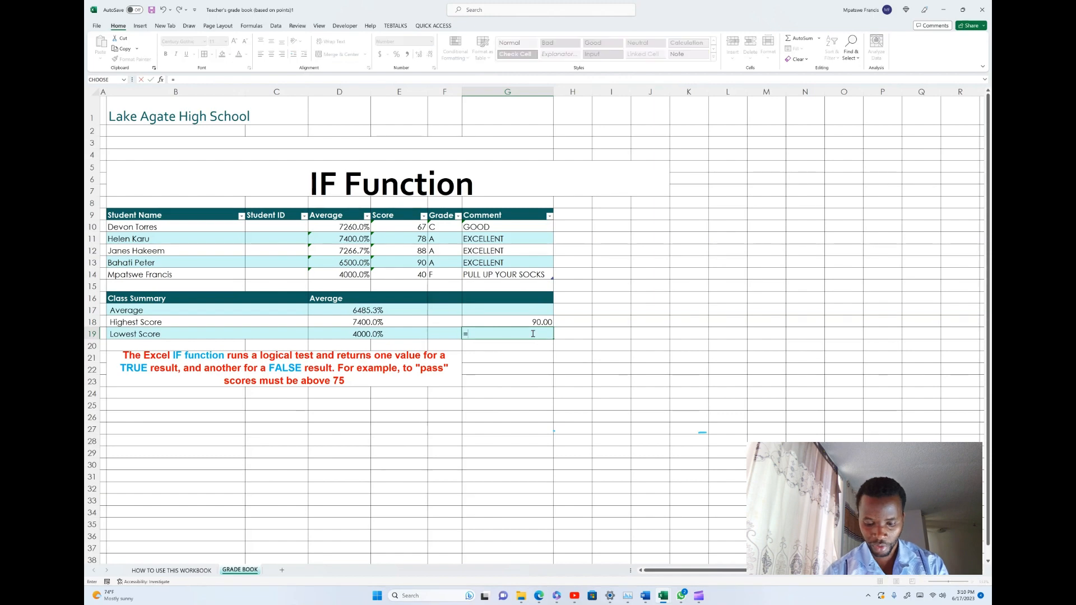
pyautogui.write('M')
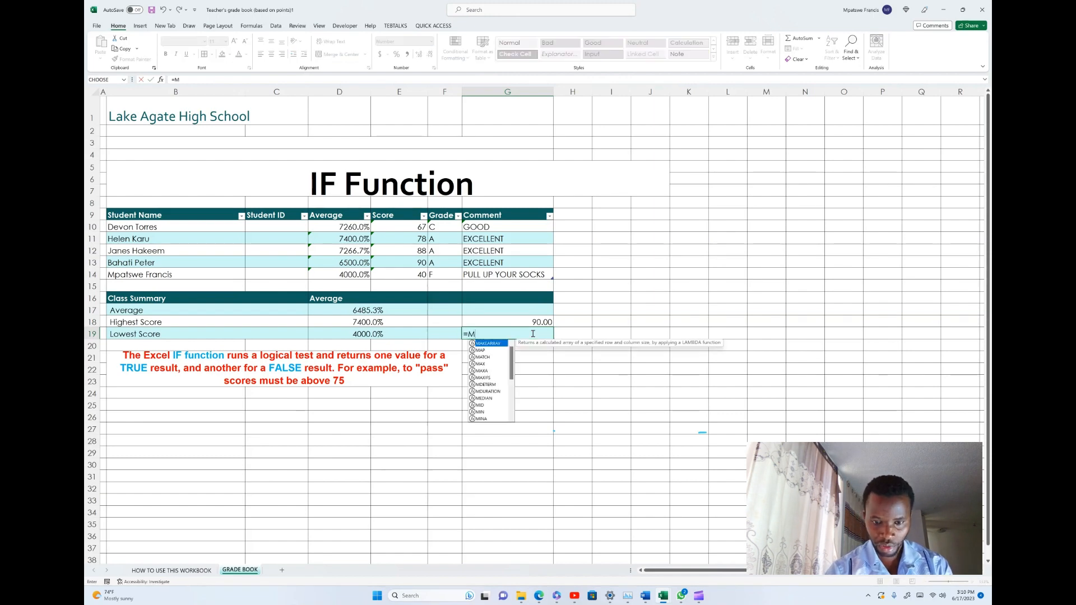
pyautogui.write('IN(')
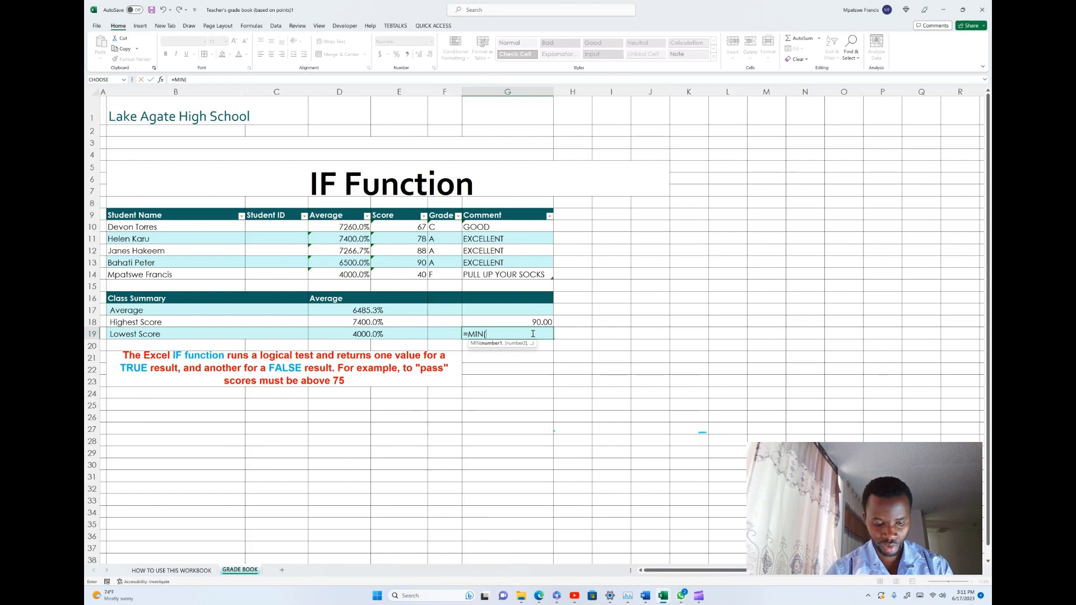
pyautogui.write('E10')
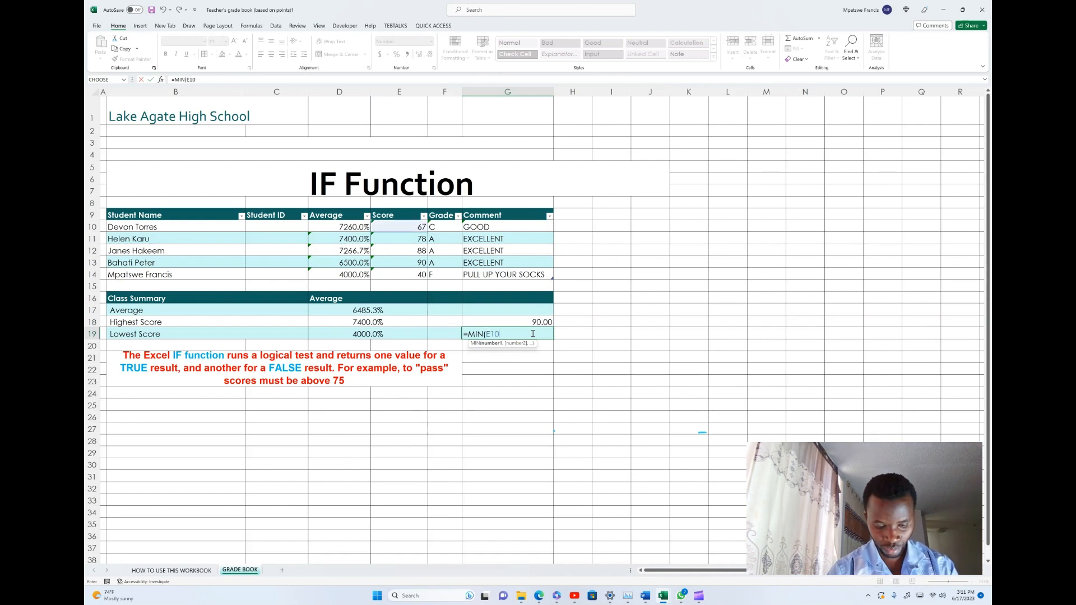
pyautogui.write(':')
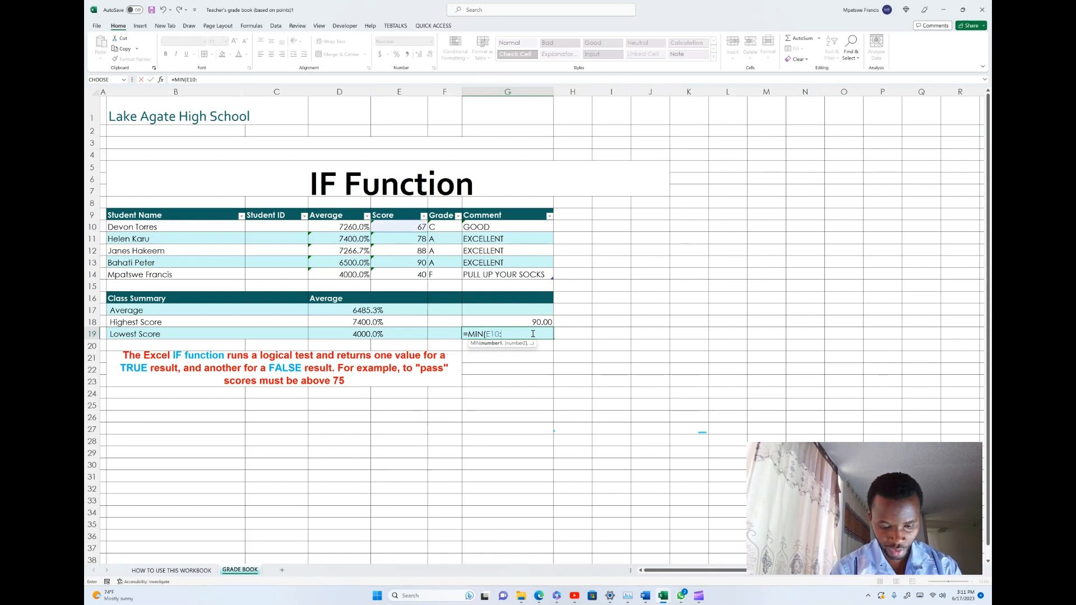
pyautogui.write('E14')
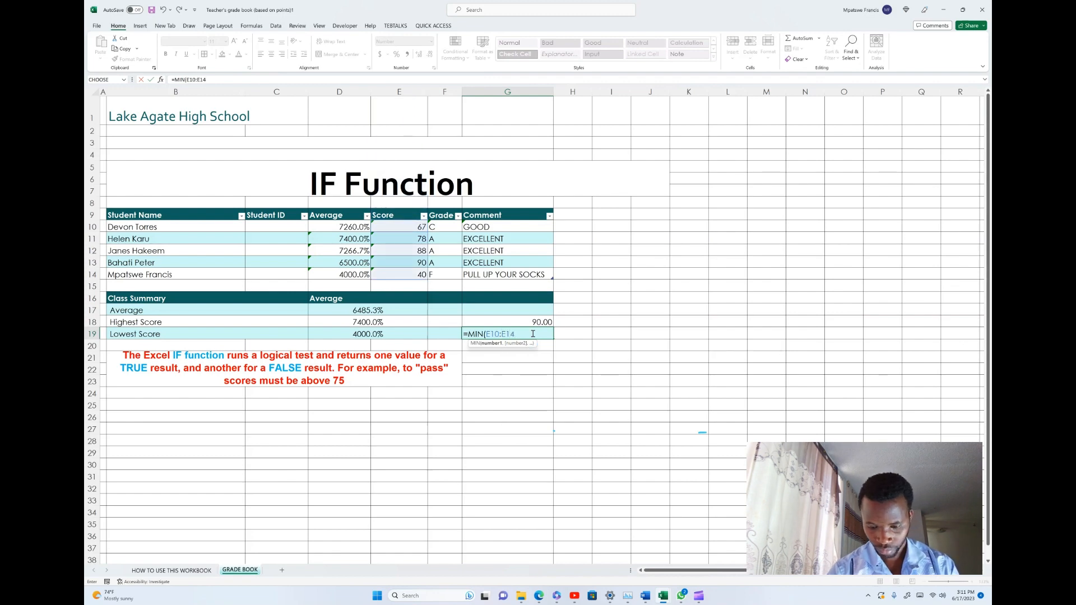
pyautogui.write(')')
pyautogui.press('Return')
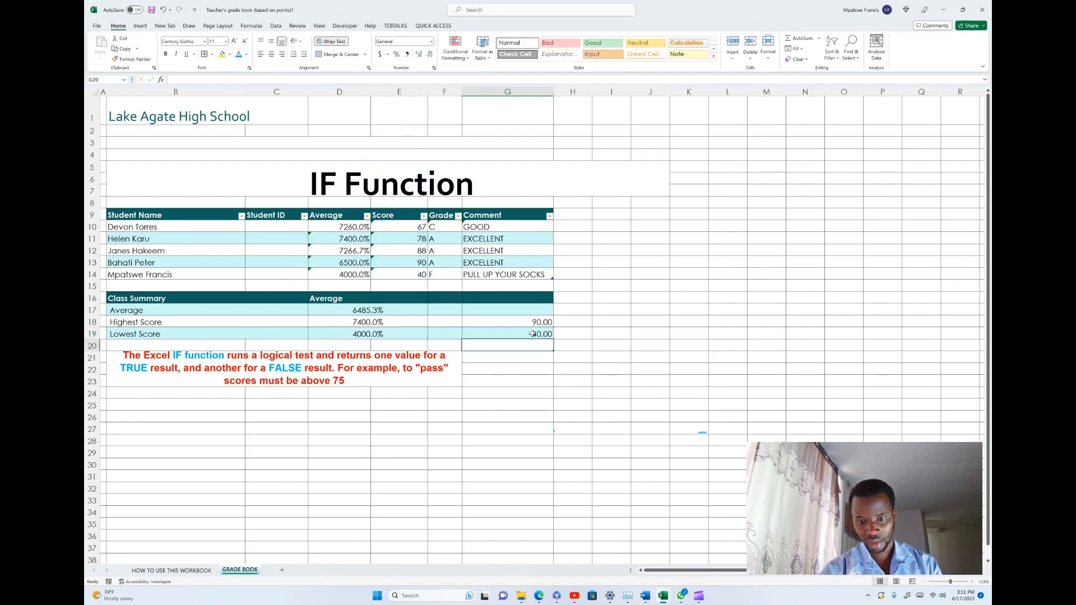
pyautogui.click(535, 334)
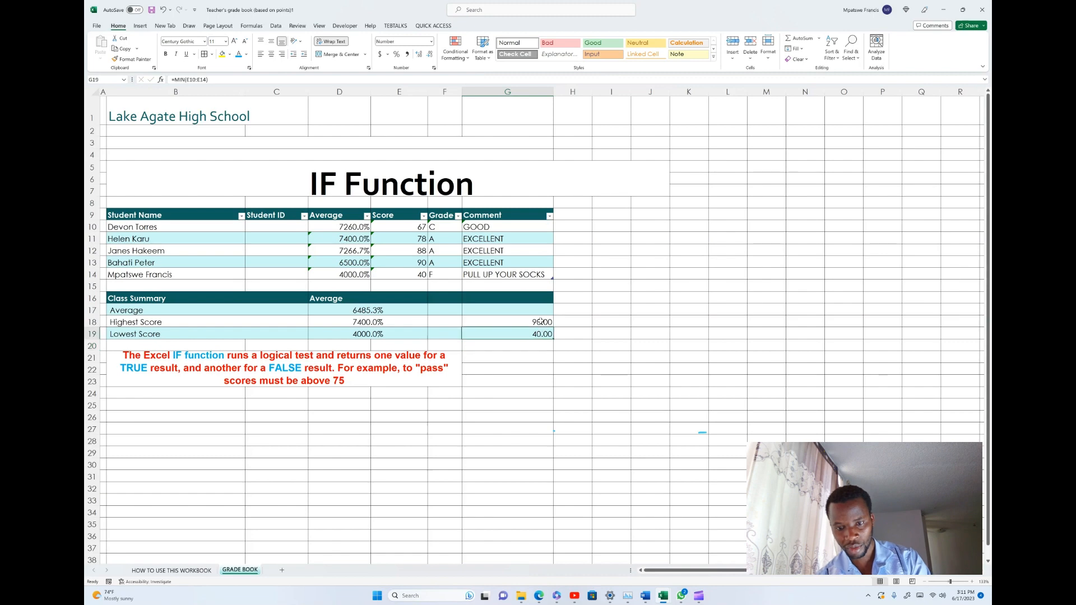
pyautogui.click(541, 321)
pyautogui.click(535, 334)
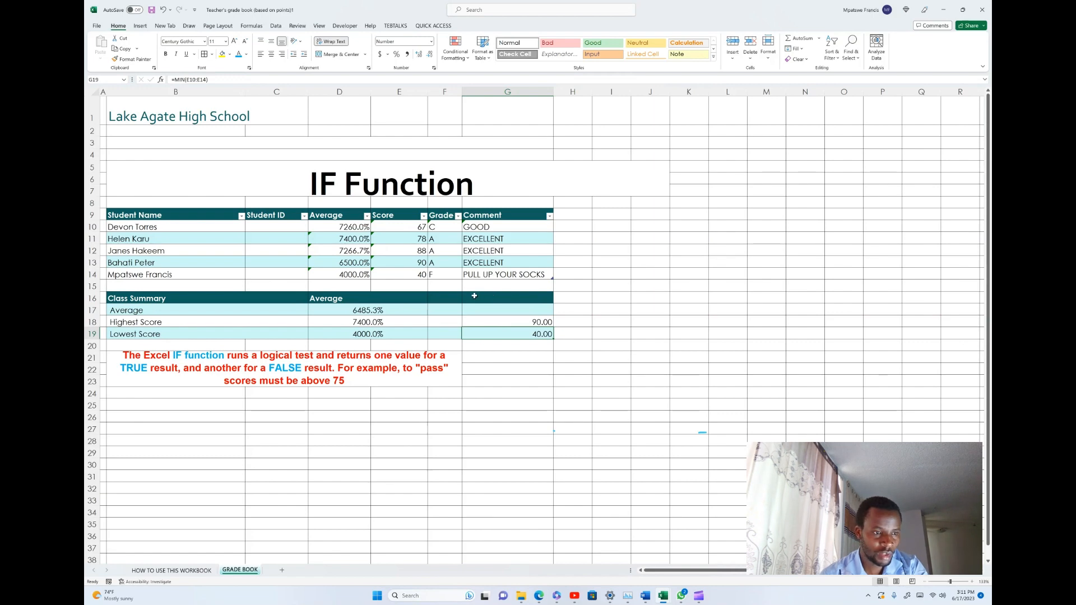
# - Try a clustered column chart of the student names and the Score column, and undo its insertion
pyautogui.moveTo(140, 211); pyautogui.dragTo(138, 258)
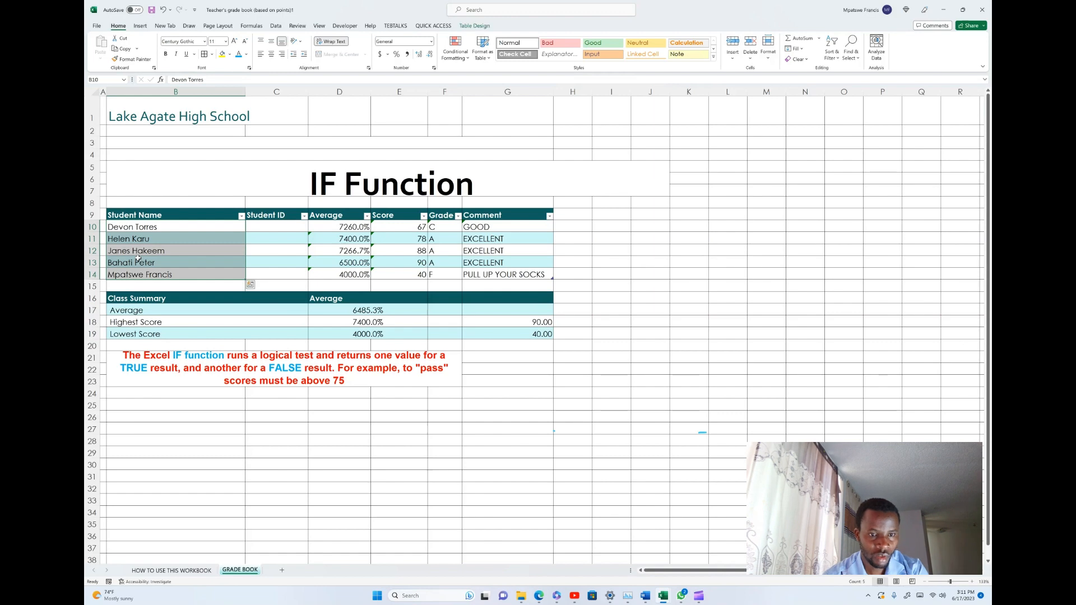
pyautogui.moveTo(411, 215); pyautogui.dragTo(414, 277)
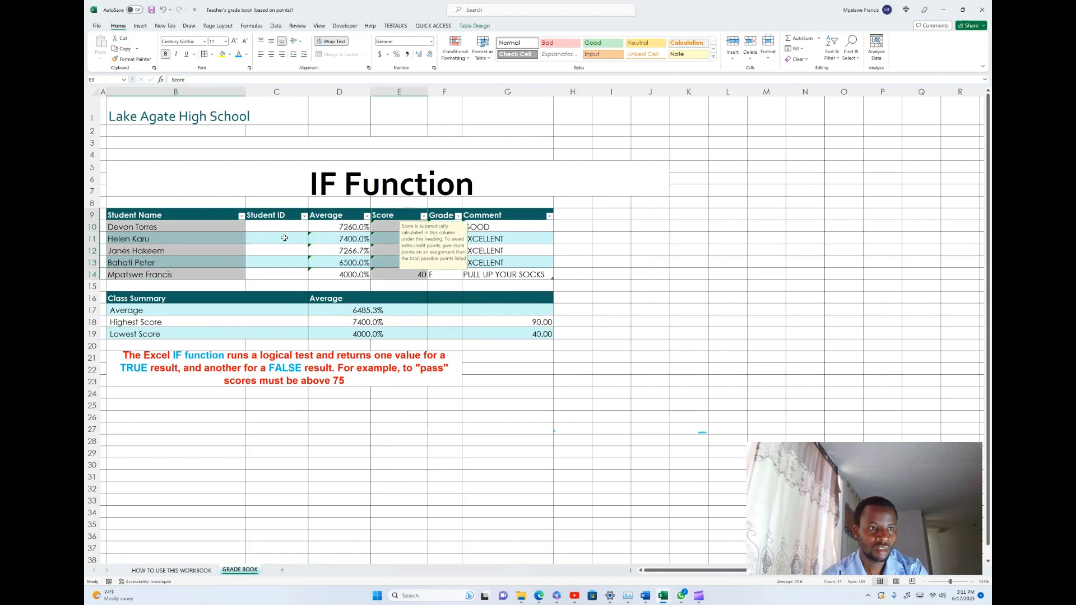
pyautogui.click(140, 26)
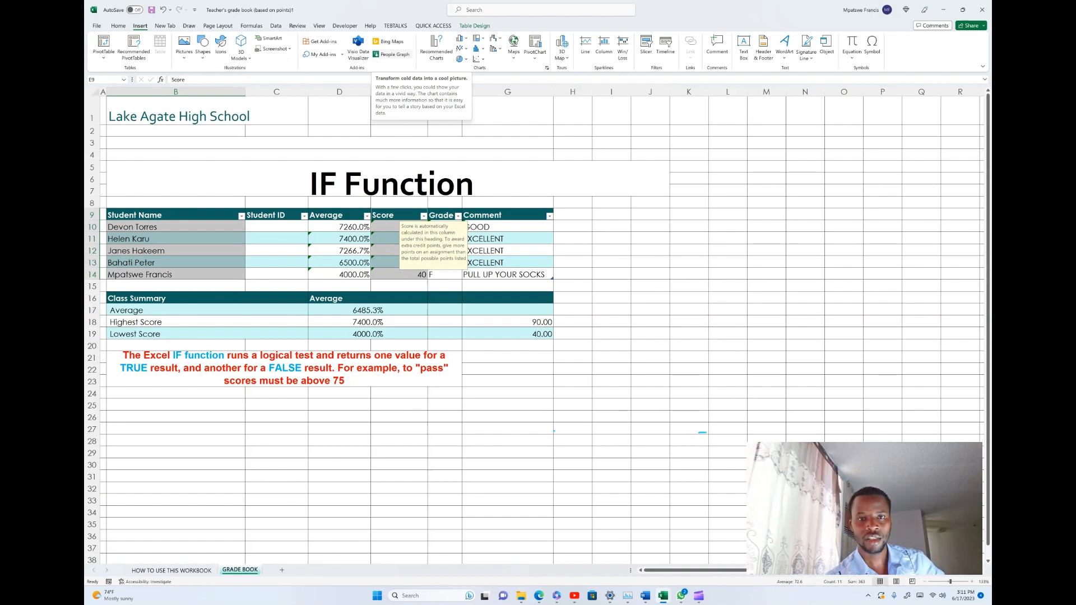
pyautogui.click(463, 38)
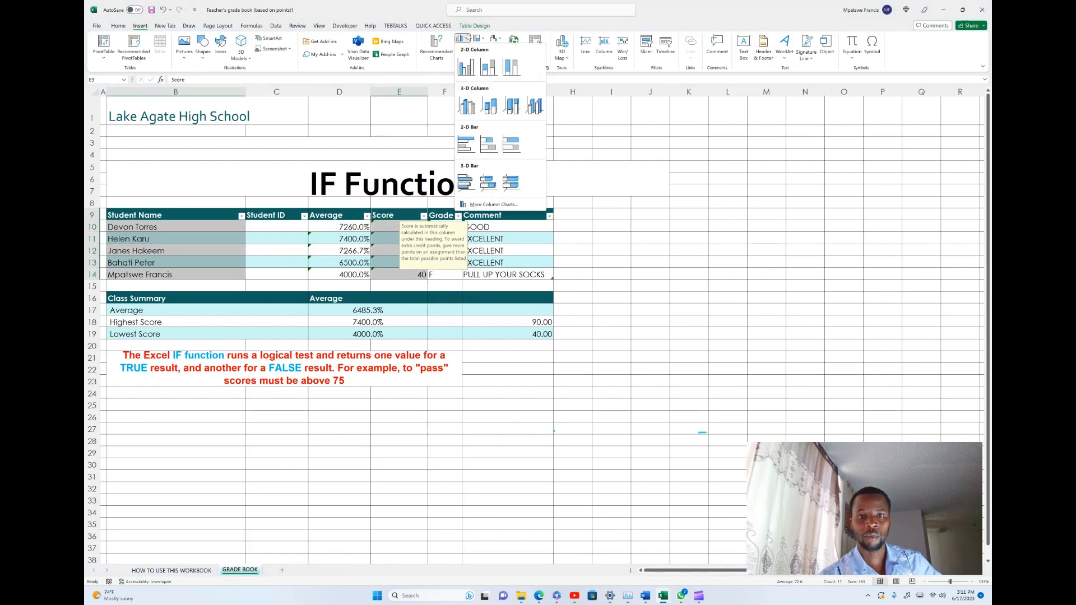
pyautogui.click(465, 66)
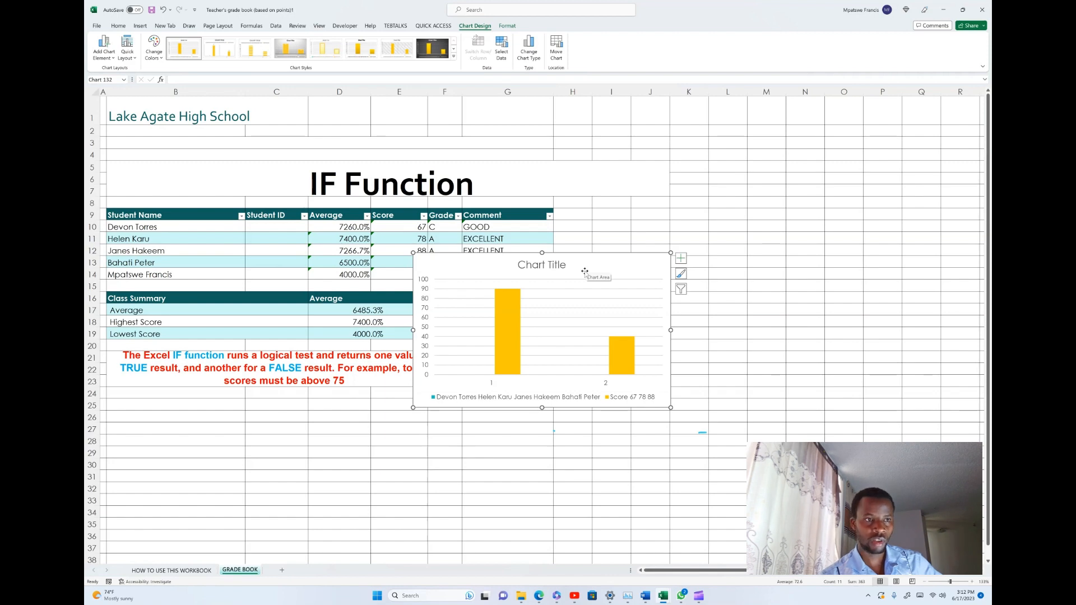
pyautogui.click(164, 10)
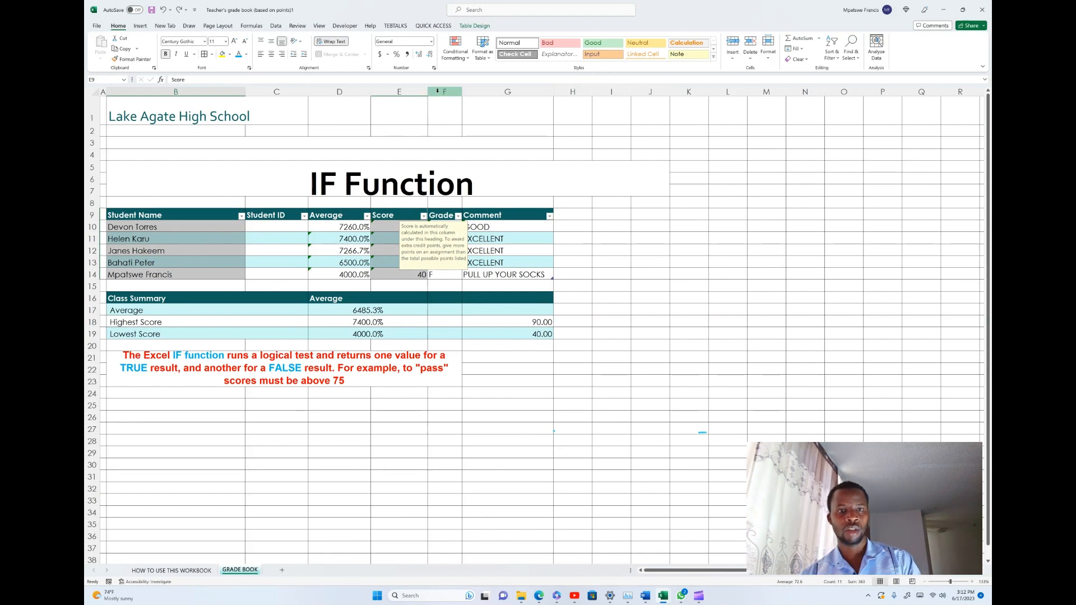
pyautogui.click(141, 26)
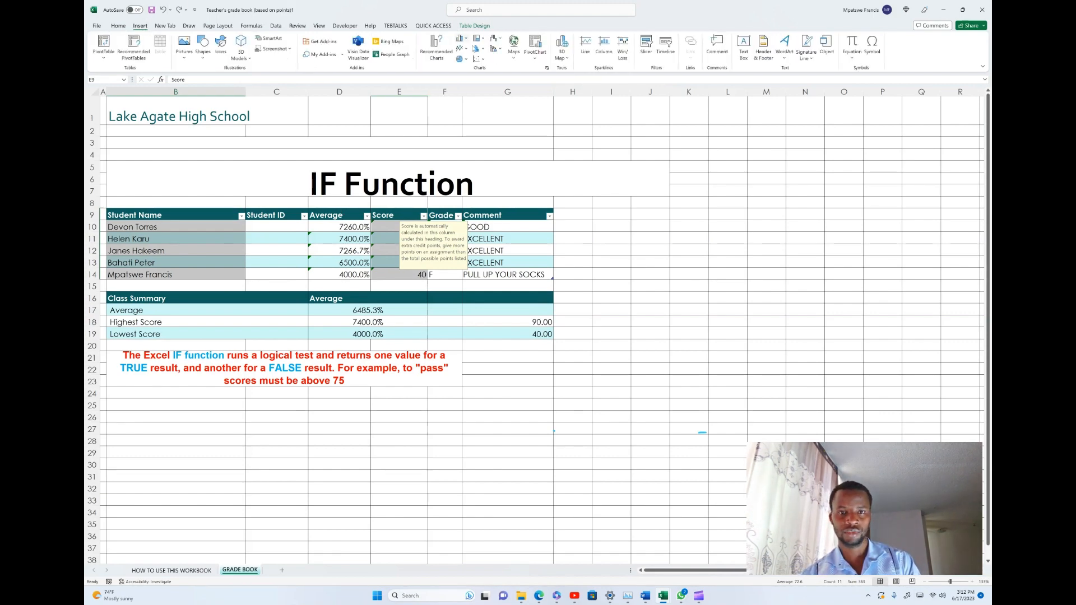
pyautogui.click(462, 38)
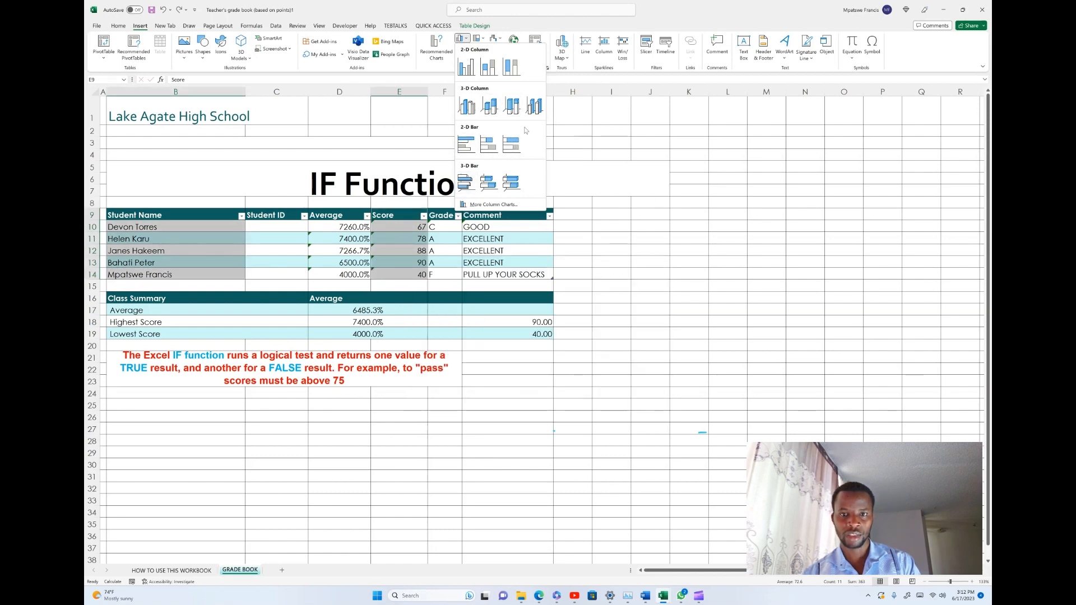
pyautogui.click(583, 127)
pyautogui.click(724, 285)
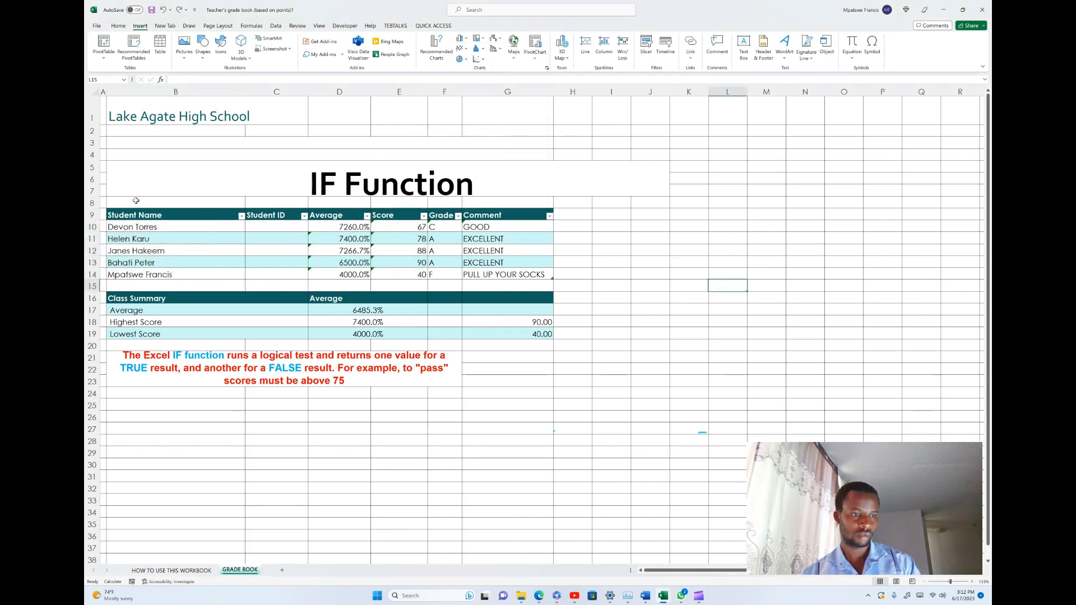
# - Insert a 2-D clustered column chart from the ranges B8:B14 and E8:E14
pyautogui.moveTo(135, 200); pyautogui.dragTo(148, 272)
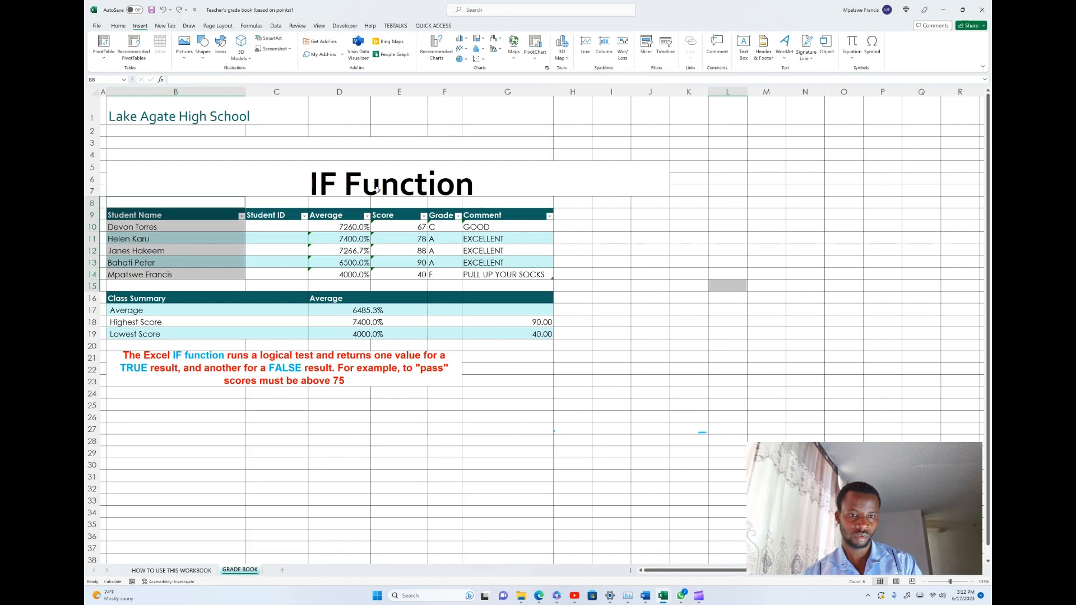
pyautogui.moveTo(403, 202); pyautogui.dragTo(411, 272)
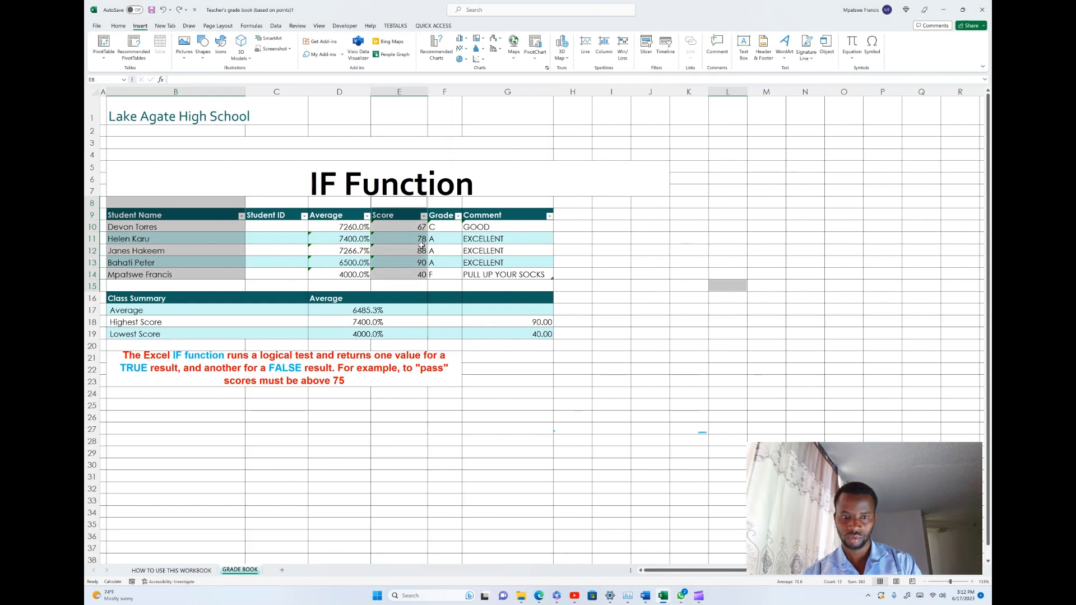
pyautogui.keyDown('ctrl'); pyautogui.click(728, 286); pyautogui.keyUp('ctrl')
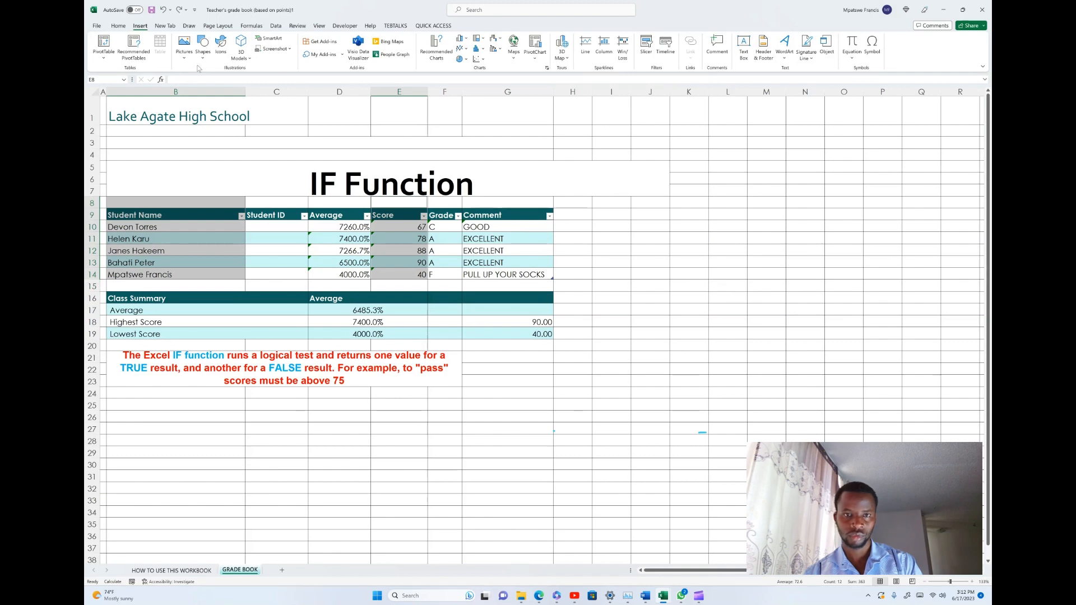
pyautogui.click(462, 38)
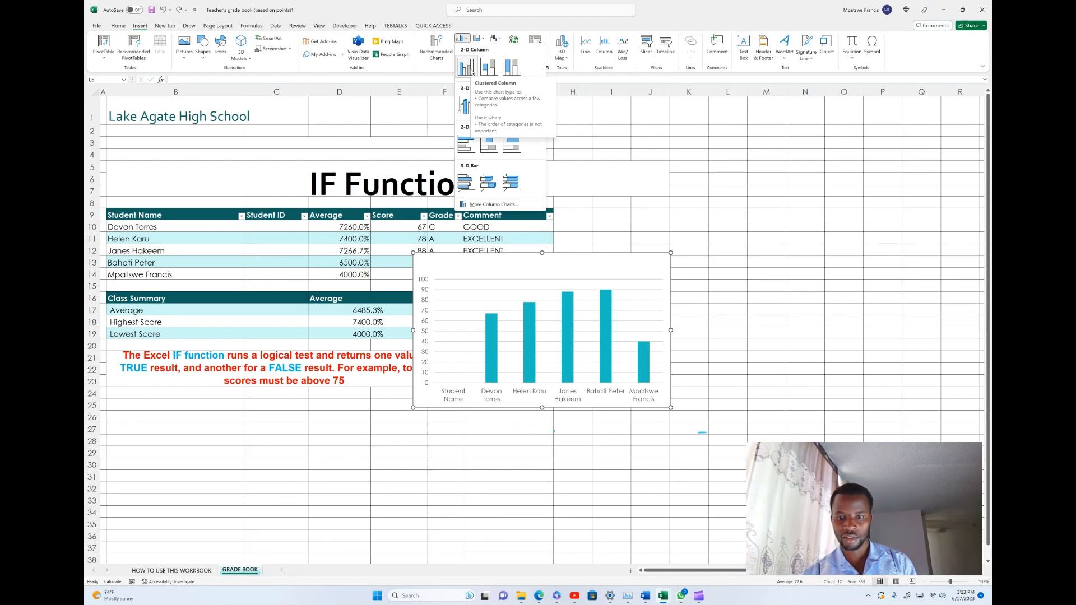
pyautogui.click(473, 71)
# - Move the chart beside the grade table and enlarge it to cover about columns H to P, rows 3 to 24
pyautogui.moveTo(614, 263); pyautogui.dragTo(920, 137)
pyautogui.click(804, 255)
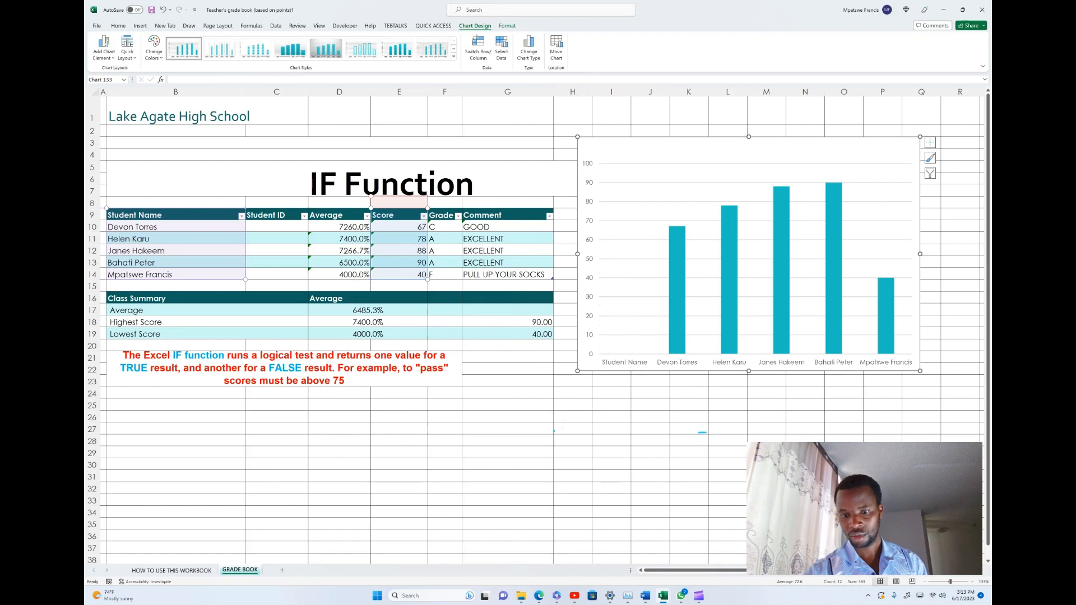
pyautogui.moveTo(577, 370); pyautogui.dragTo(568, 402)
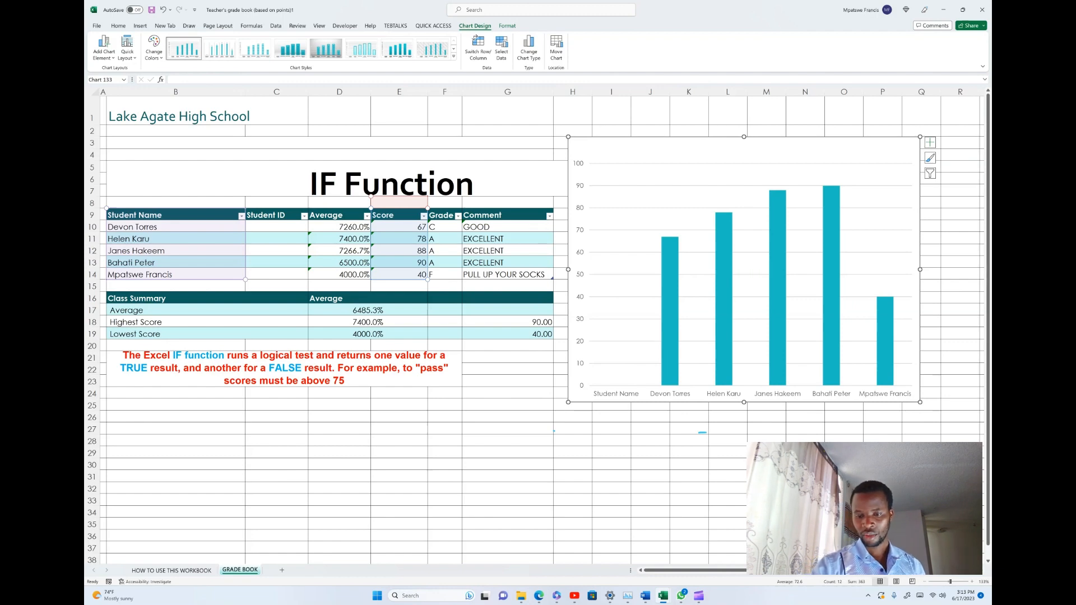
# - Apply the quick layout with wide columns, data labels, a legend below the chart and no gridlines
pyautogui.click(618, 394)
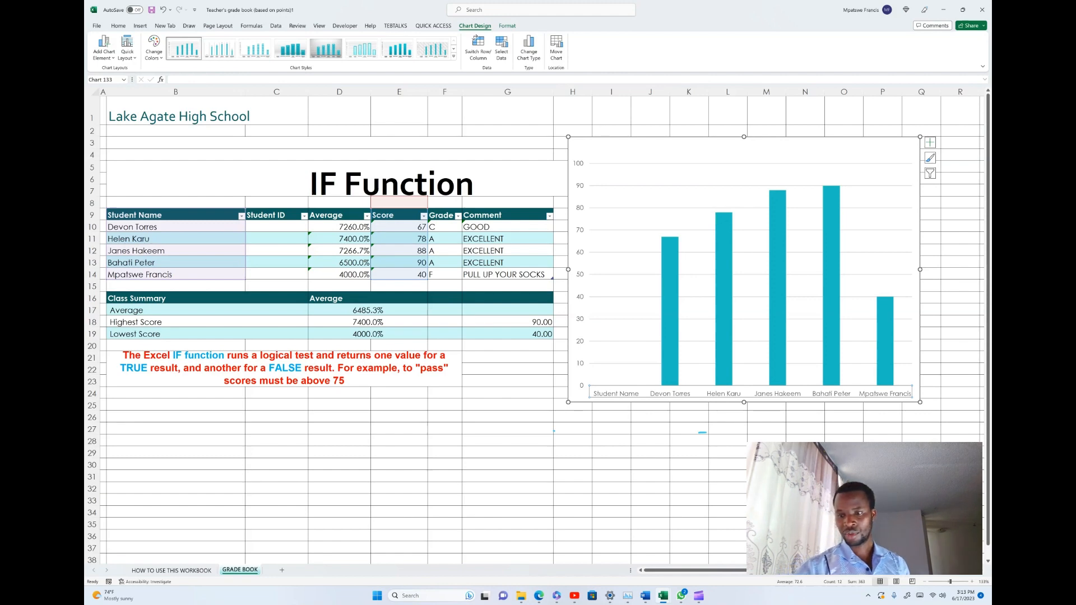
pyautogui.click(751, 263)
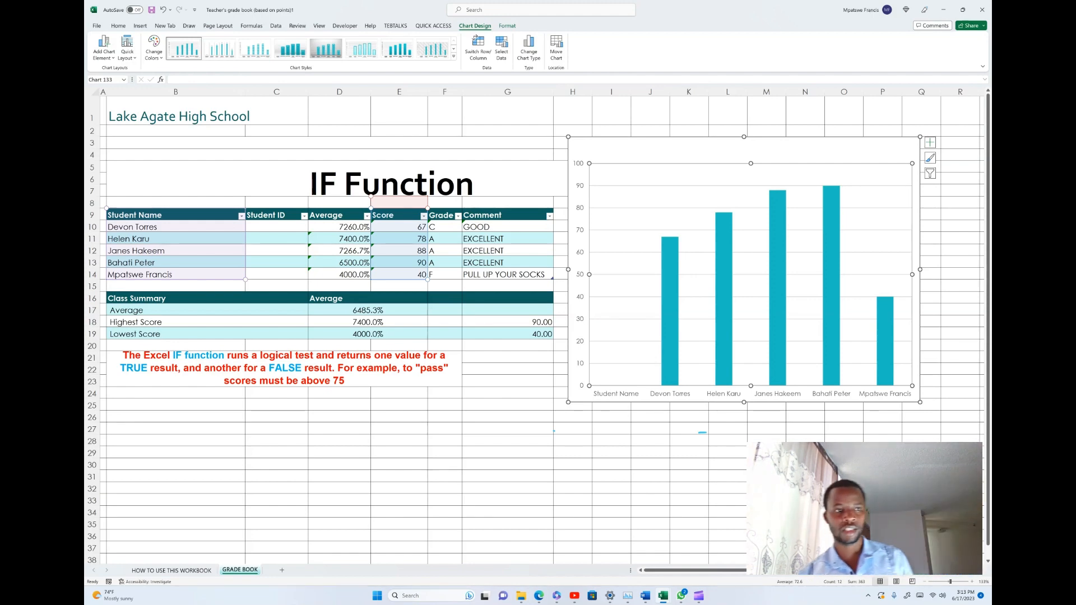
pyautogui.click(128, 50)
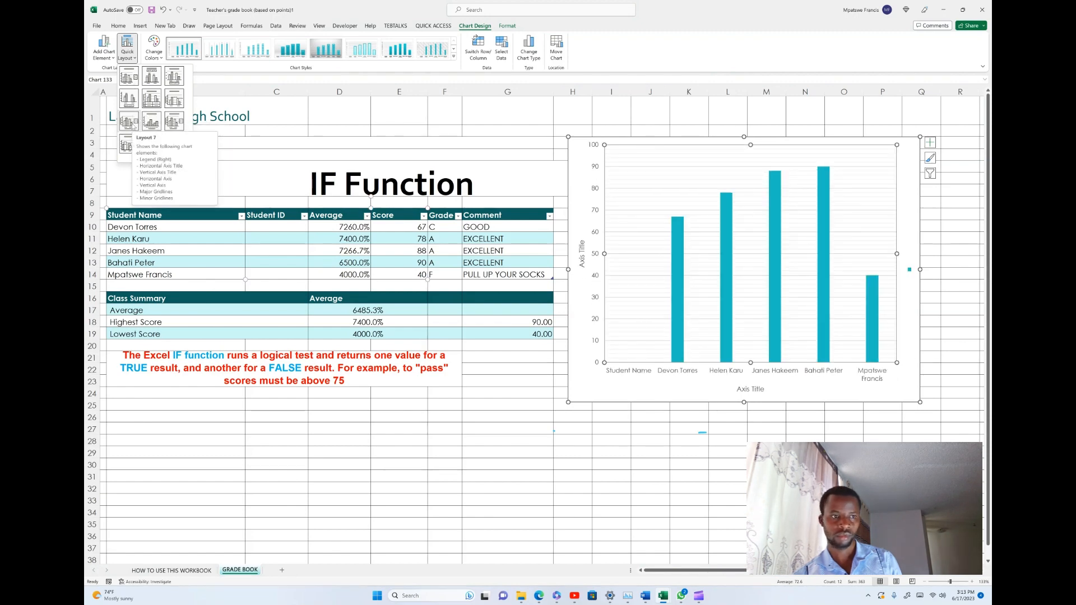
pyautogui.click(129, 101)
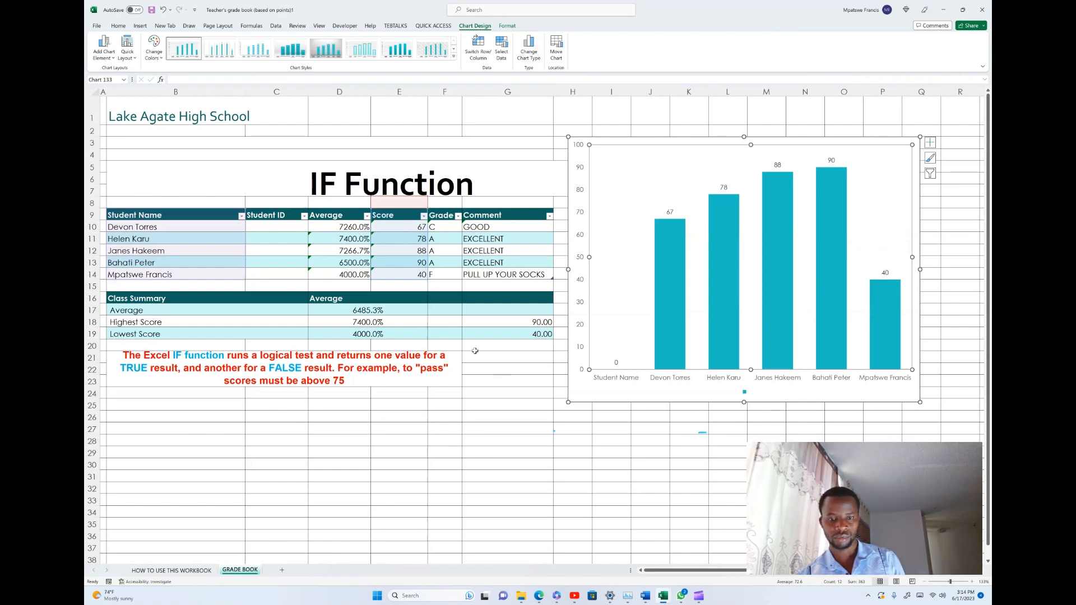
# - Change the score chart's type to a basic Line chart
pyautogui.click(655, 307)
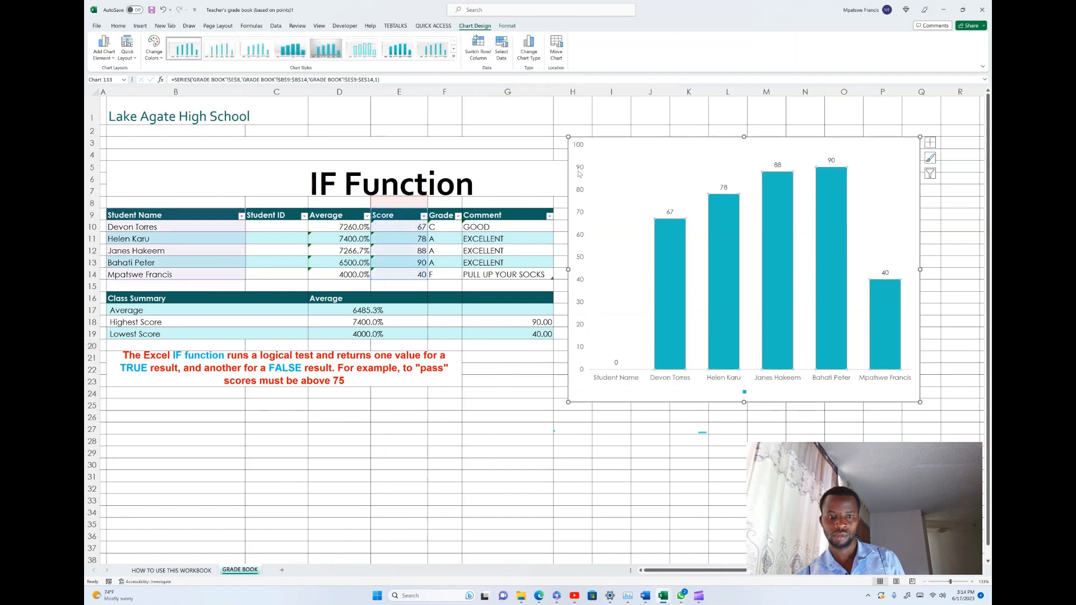
pyautogui.click(528, 48)
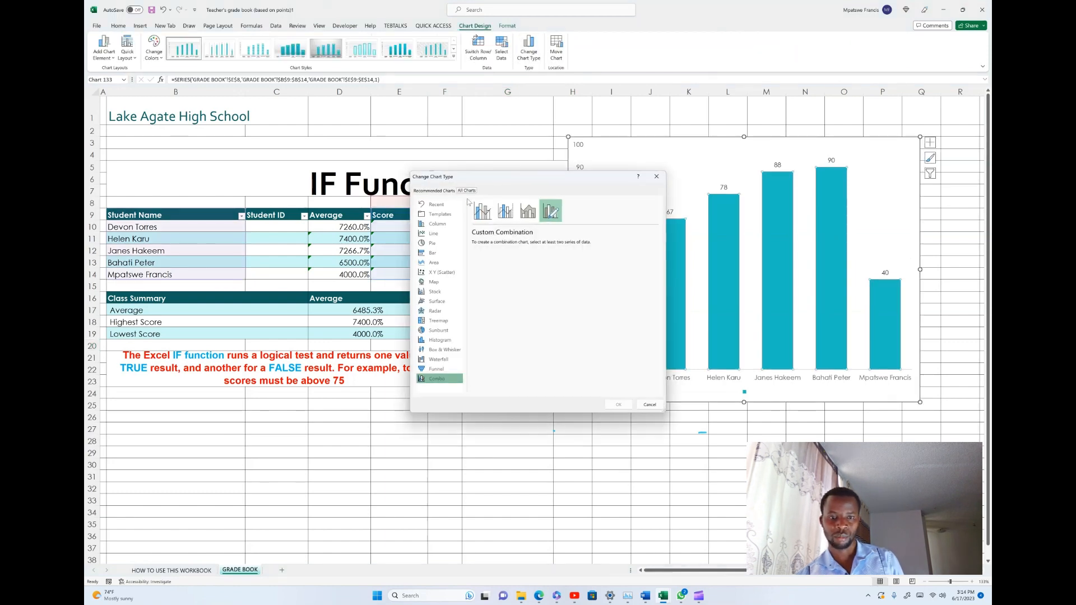
pyautogui.click(433, 233)
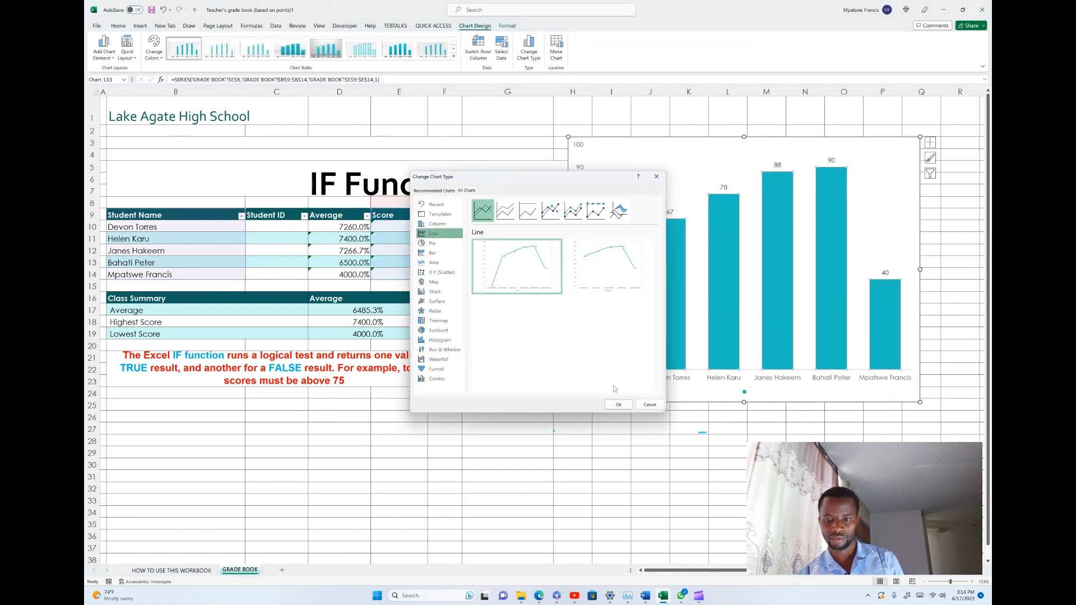
pyautogui.click(619, 405)
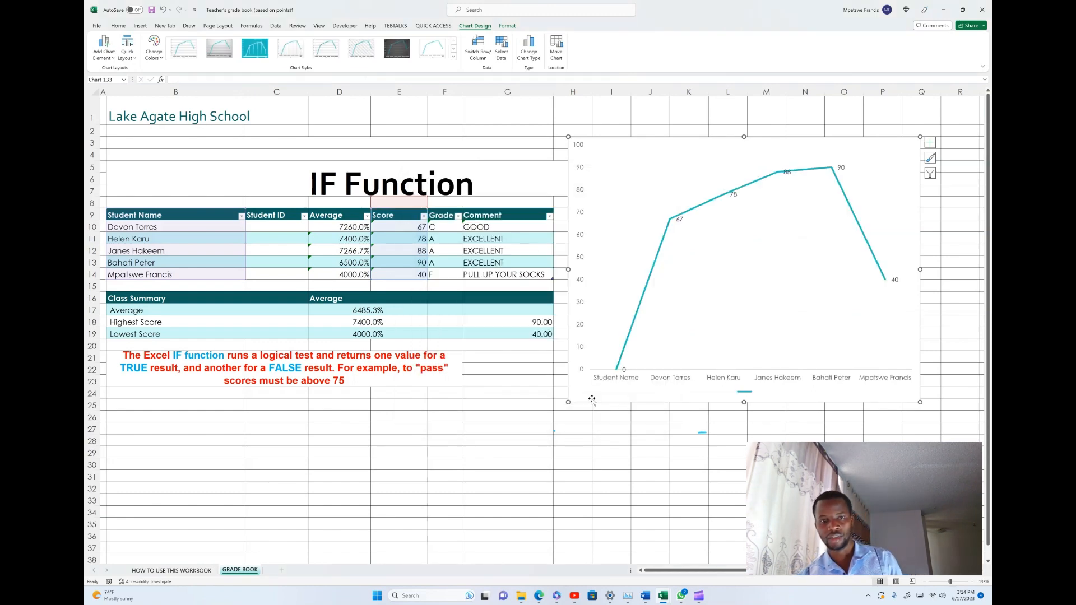
# - Change the score chart's type to a Pie chart
pyautogui.click(527, 50)
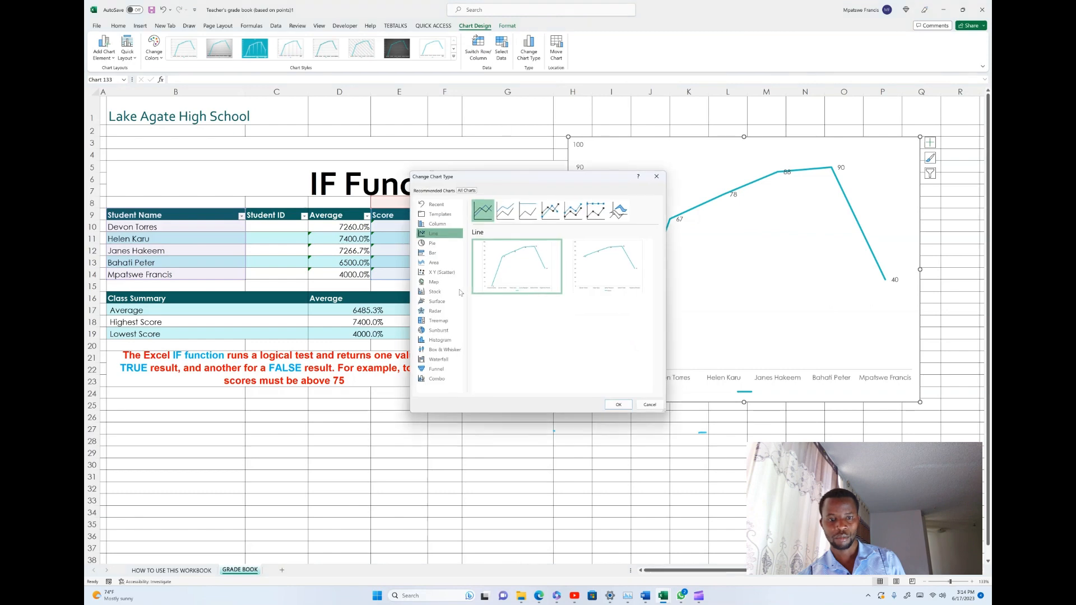
pyautogui.click(430, 243)
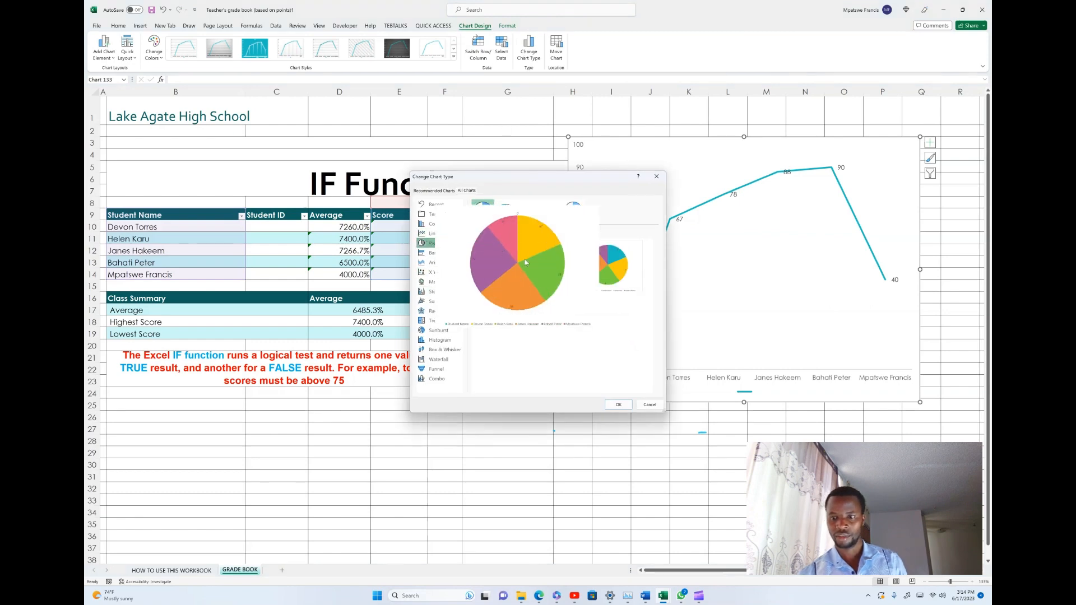
pyautogui.click(619, 404)
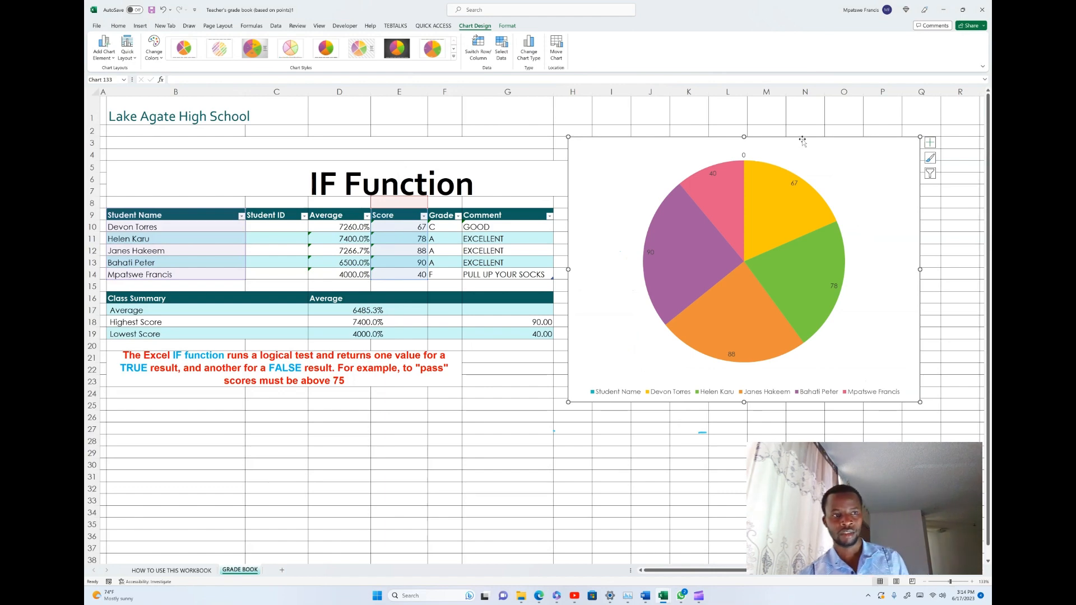
# - Change the score chart's type back to Clustered Column
pyautogui.click(523, 58)
pyautogui.click(437, 223)
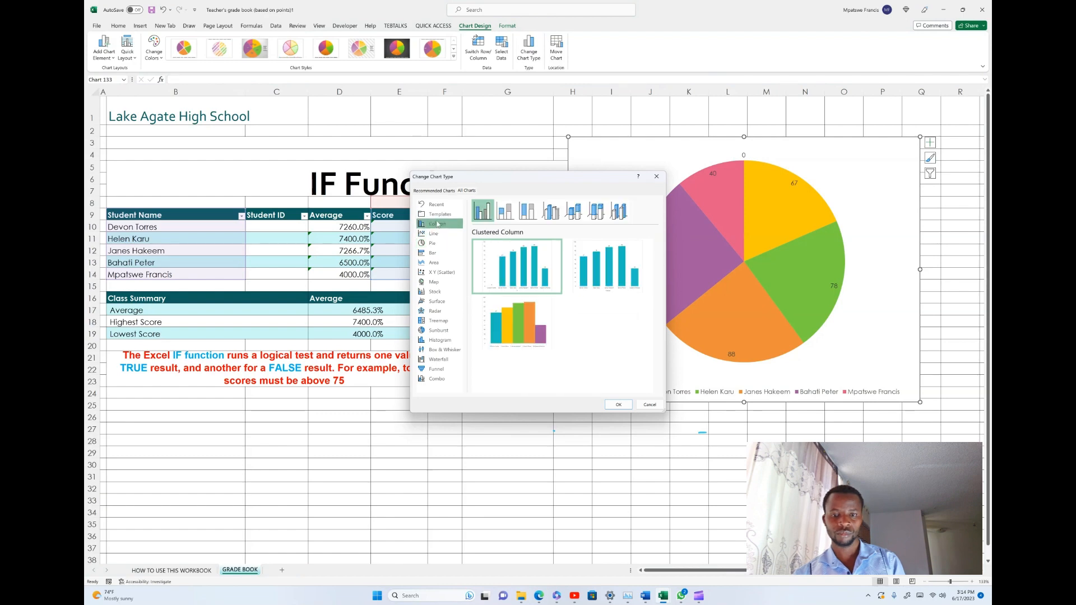
pyautogui.moveTo(509, 265)
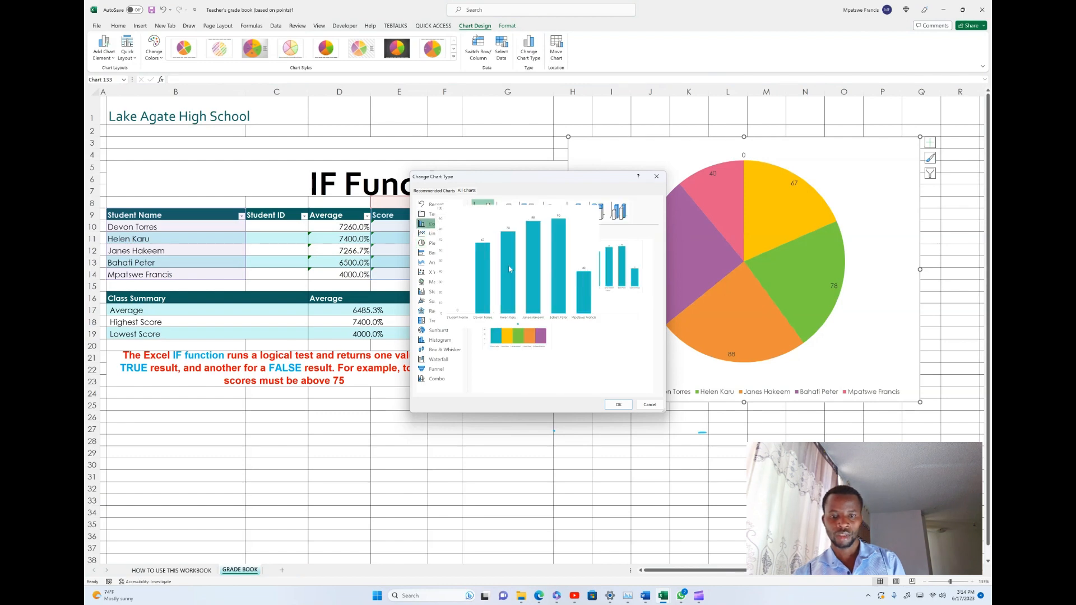
pyautogui.click(619, 404)
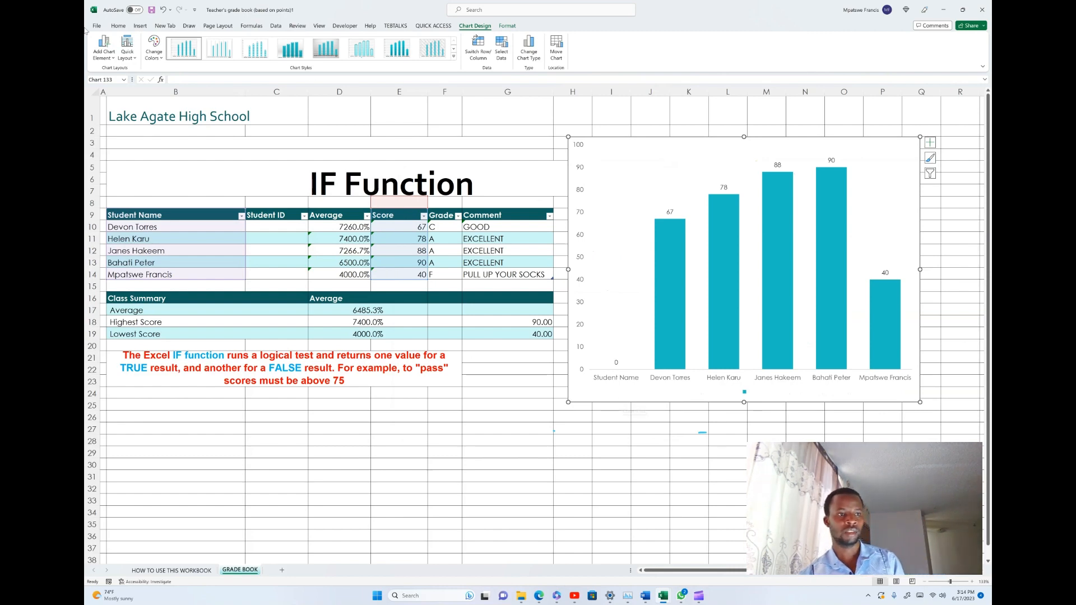
# - Turn off the chart's primary horizontal axis so the student name labels are removed
pyautogui.click(104, 49)
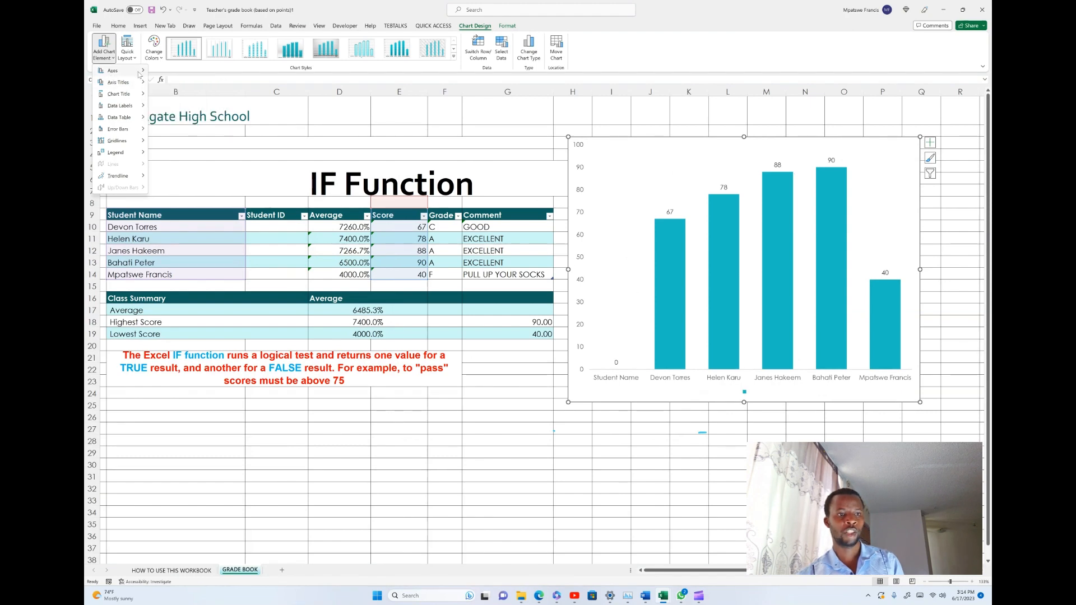
pyautogui.moveTo(139, 72)
pyautogui.click(200, 81)
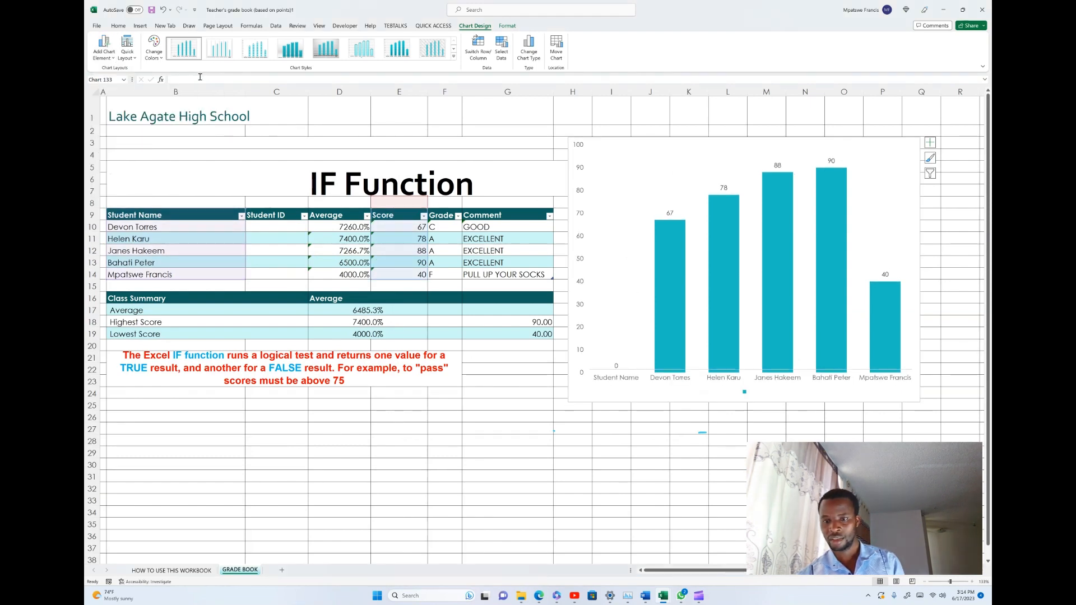
pyautogui.scroll(-2, 741, 392)
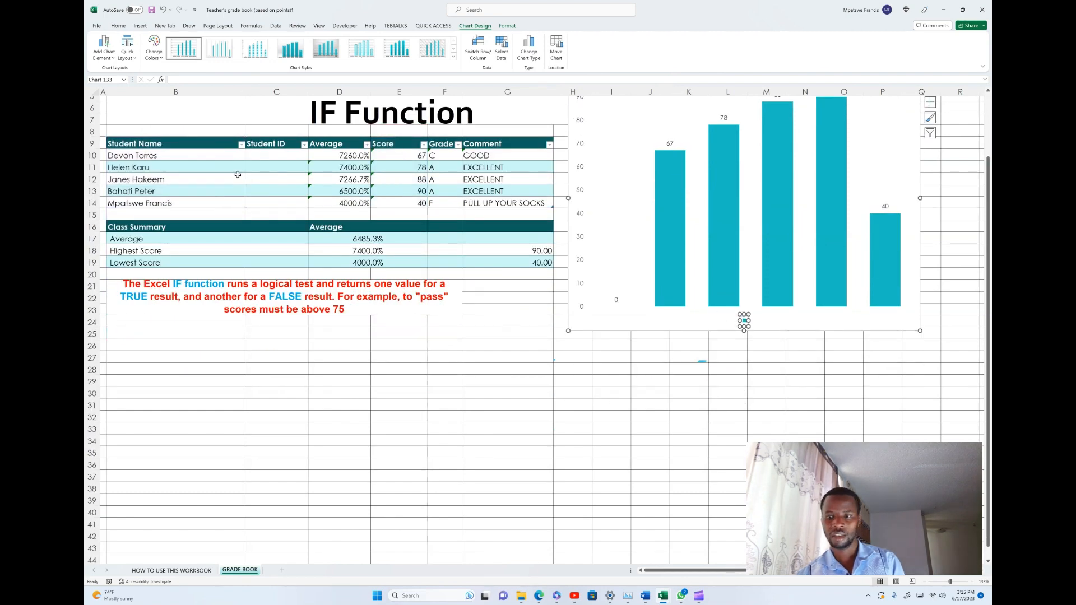
pyautogui.scroll(2, 732, 322)
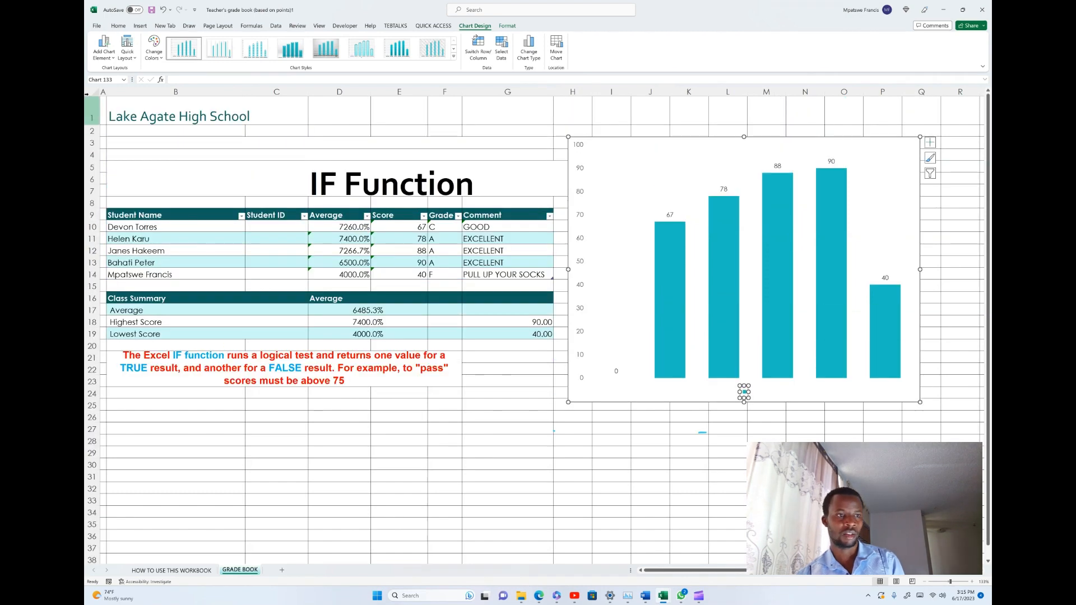
# - Add a primary horizontal axis title to the score chart
pyautogui.click(116, 55)
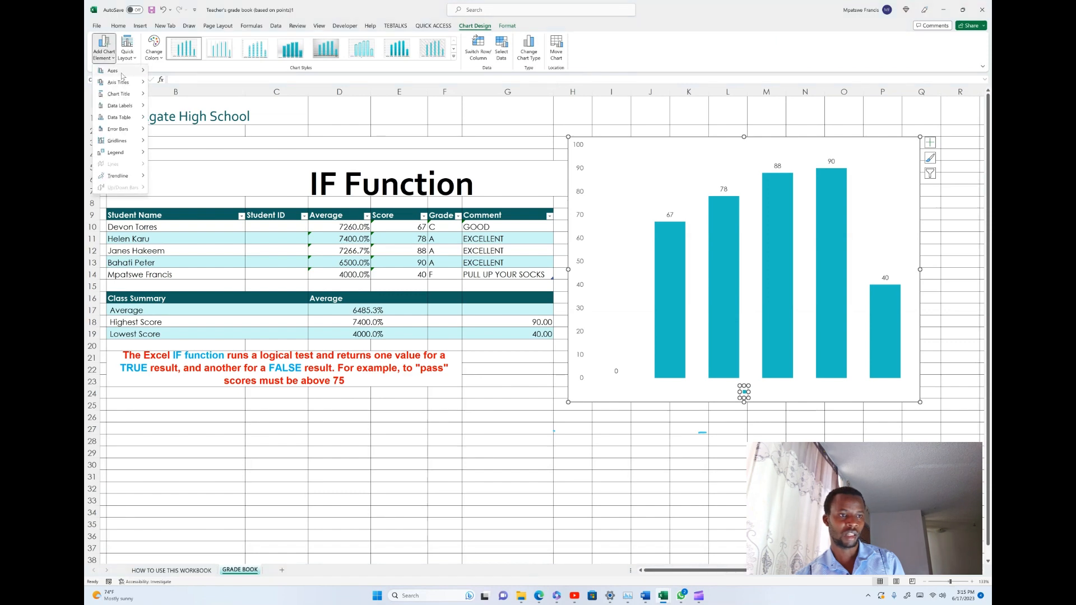
pyautogui.moveTo(124, 82)
pyautogui.click(191, 88)
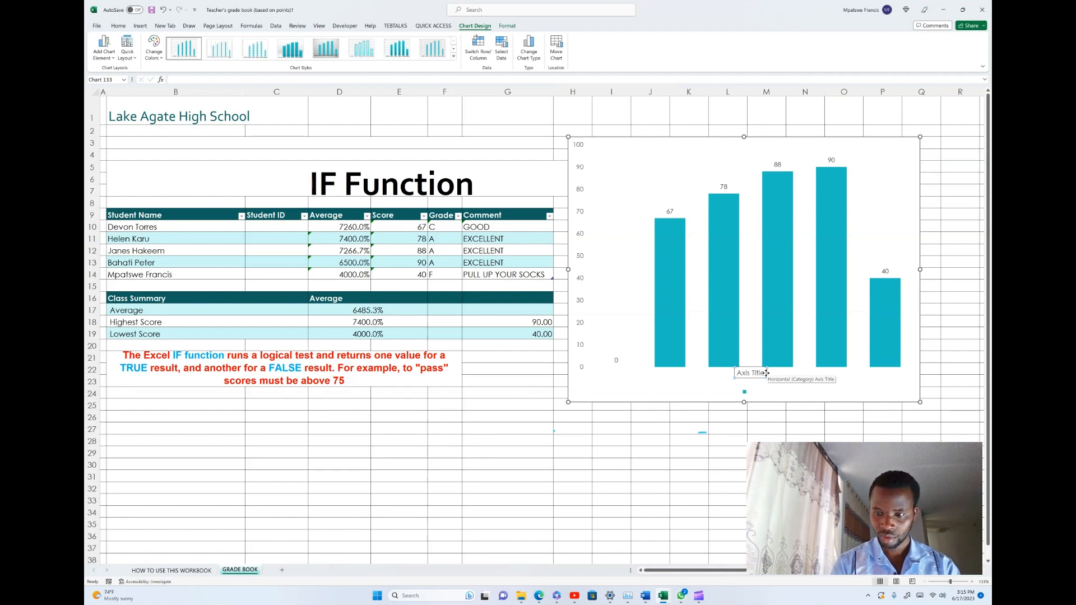
# - Set the score chart's horizontal axis title to "NAMES OF STUDENTS"
pyautogui.write('NAMES')
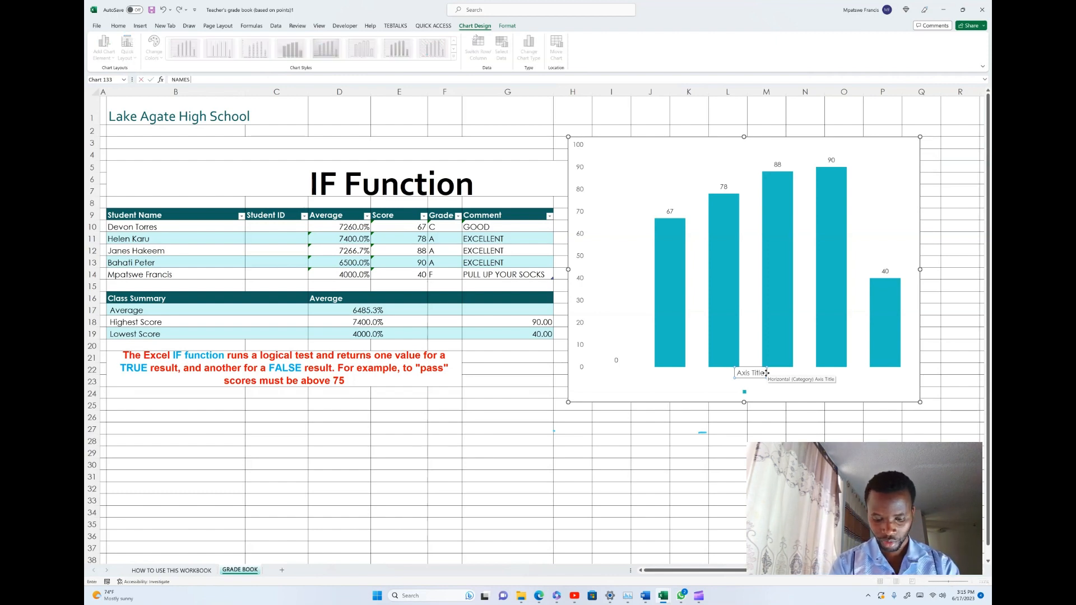
pyautogui.write(' OF STUDENY')
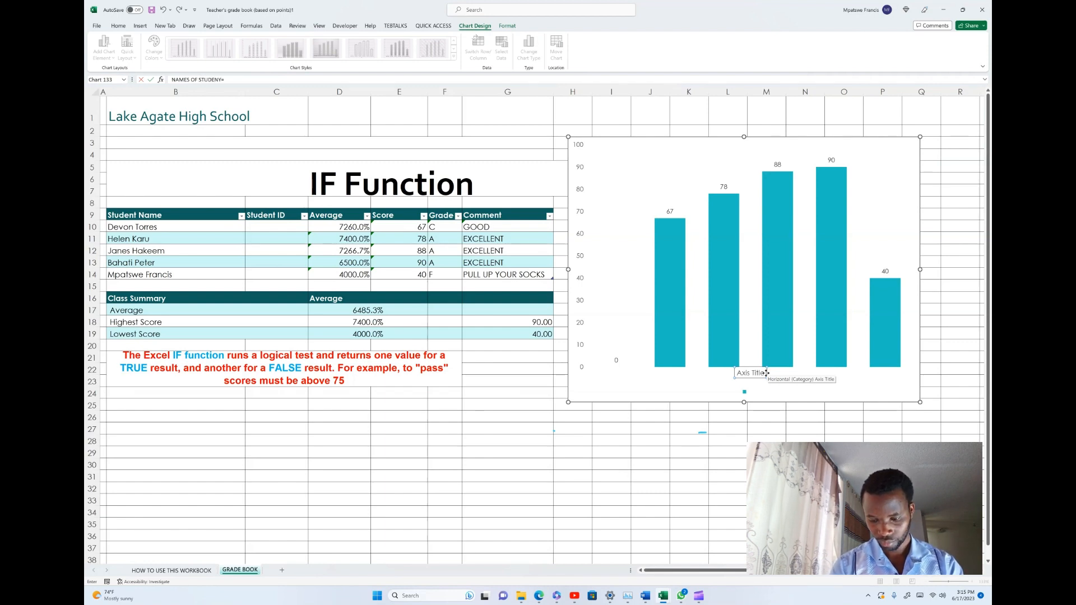
pyautogui.write('=TS')
pyautogui.press('Return')
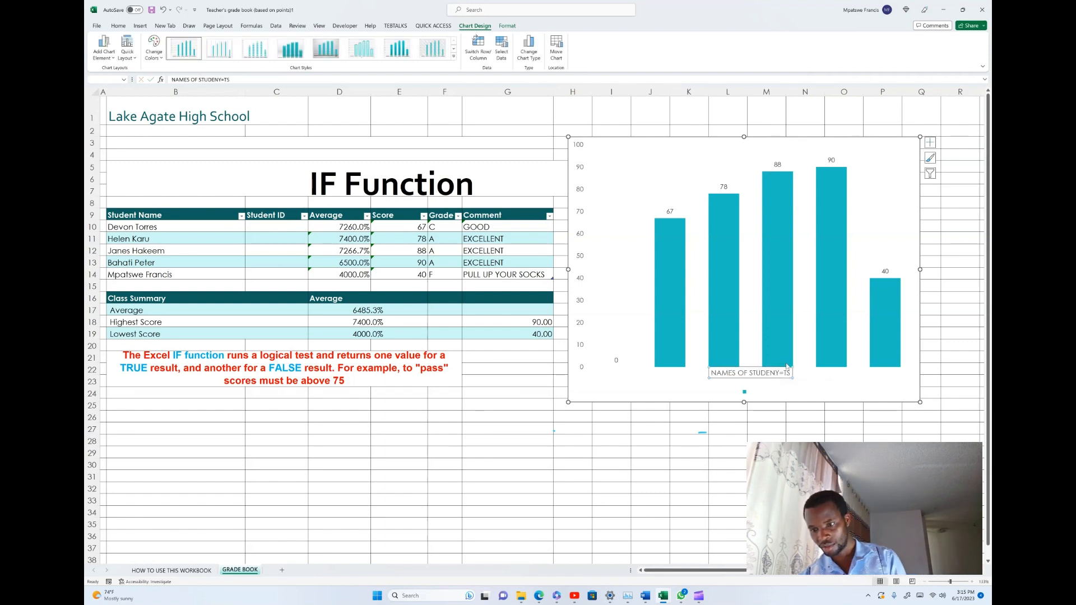
pyautogui.click(789, 372)
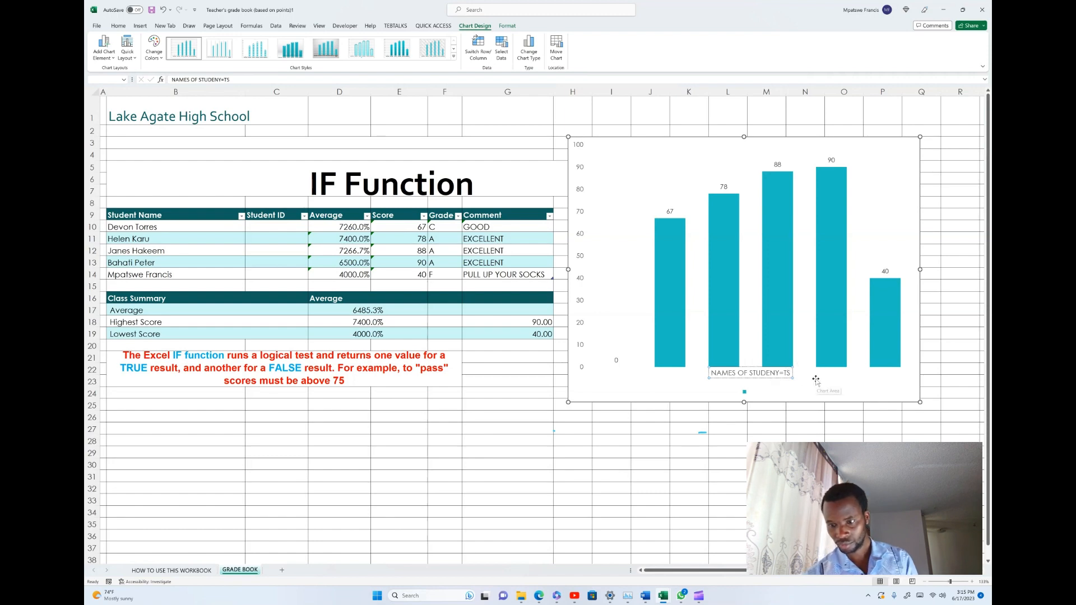
pyautogui.press('BackSpace')
pyautogui.press('BackSpace')
pyautogui.press('BackSpace')
pyautogui.press('BackSpace')
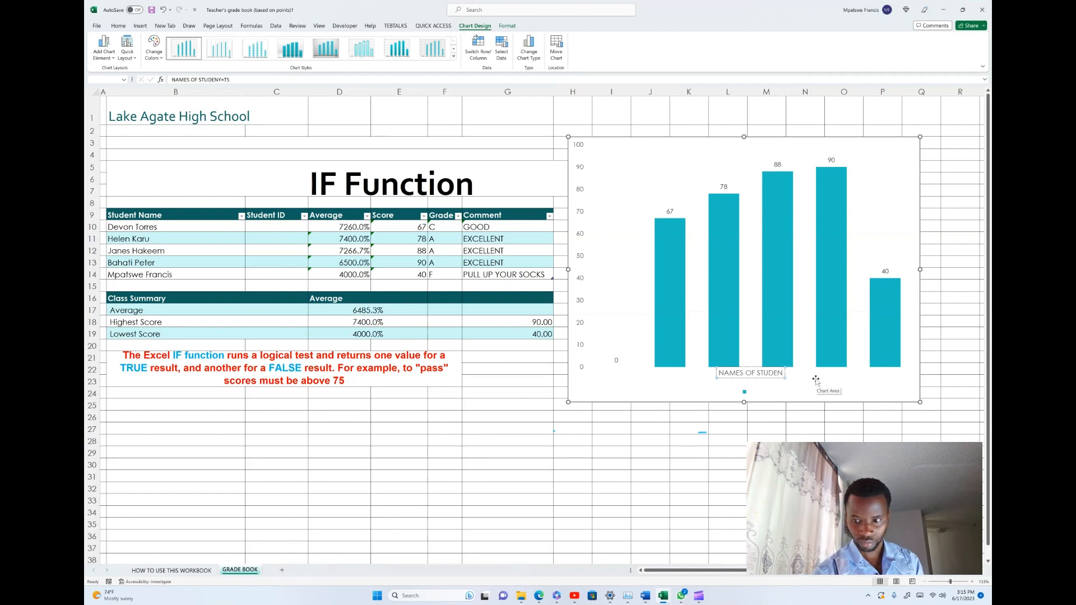
pyautogui.write('TS')
pyautogui.press('Return')
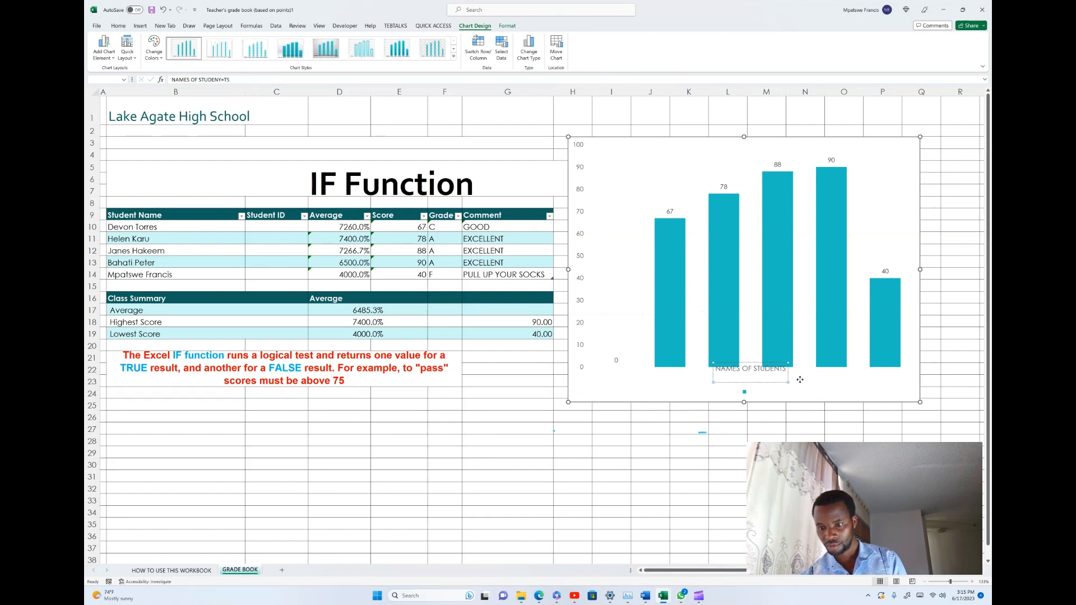
pyautogui.click(799, 380)
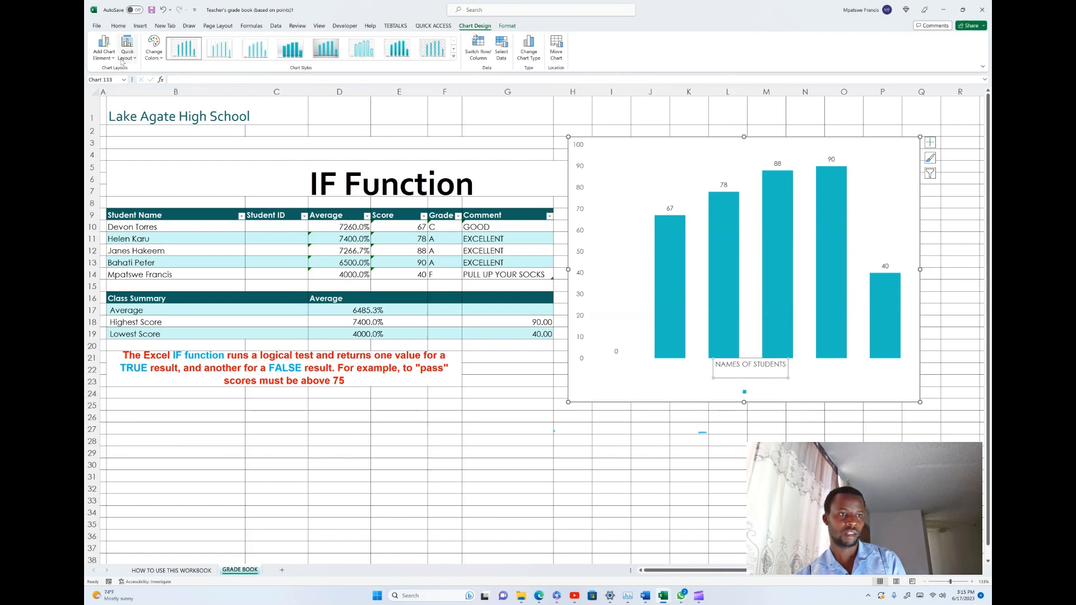
# - Add a primary vertical axis title to the score chart and set its text to "MARKS"
pyautogui.click(104, 49)
pyautogui.moveTo(121, 86)
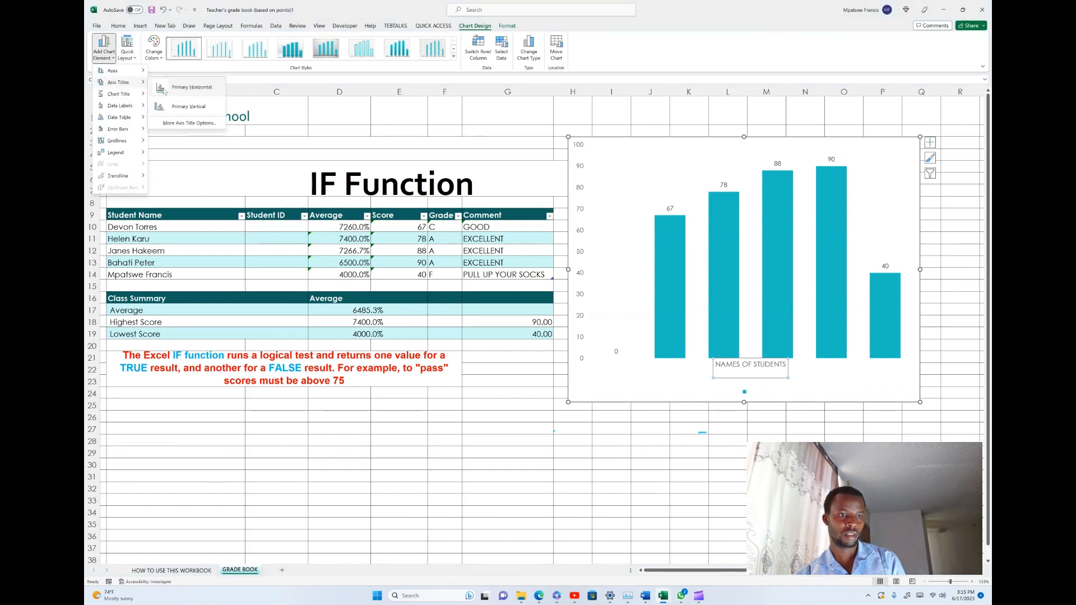
pyautogui.click(190, 106)
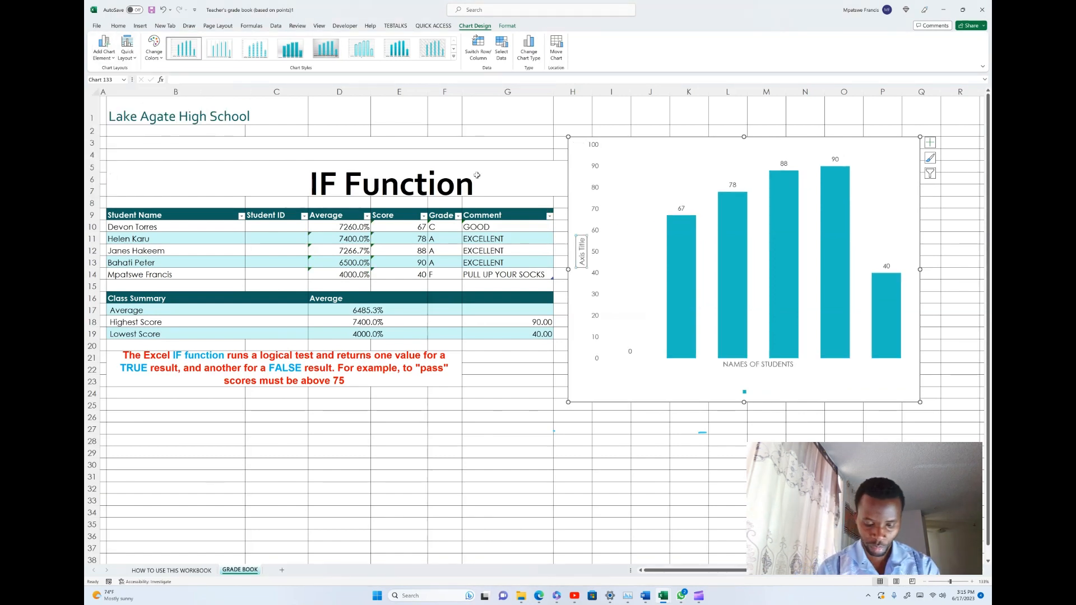
pyautogui.write('MARKS')
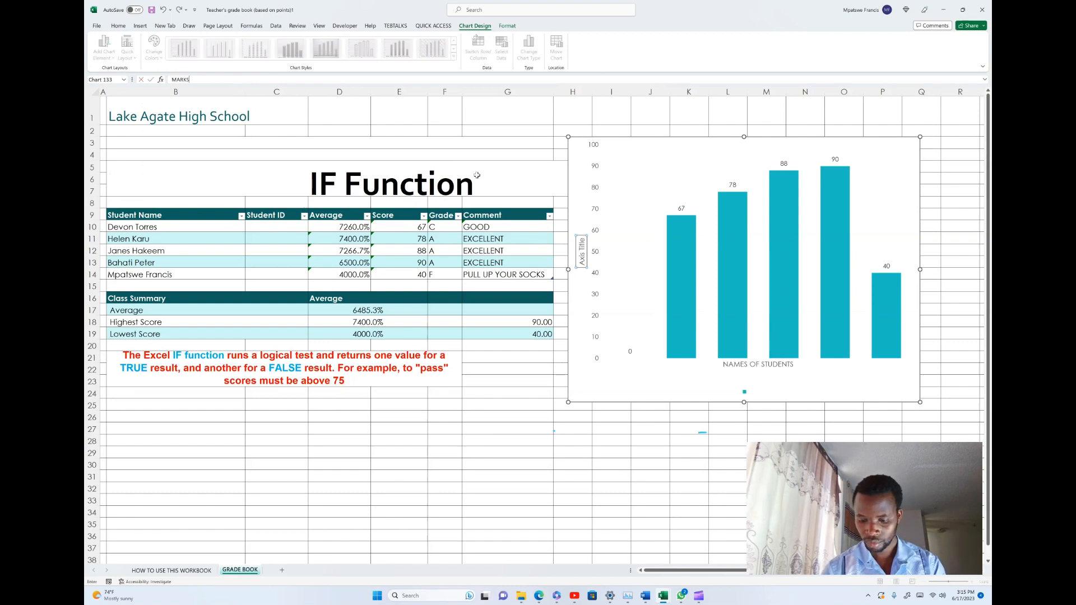
pyautogui.press('Return')
pyautogui.click(625, 274)
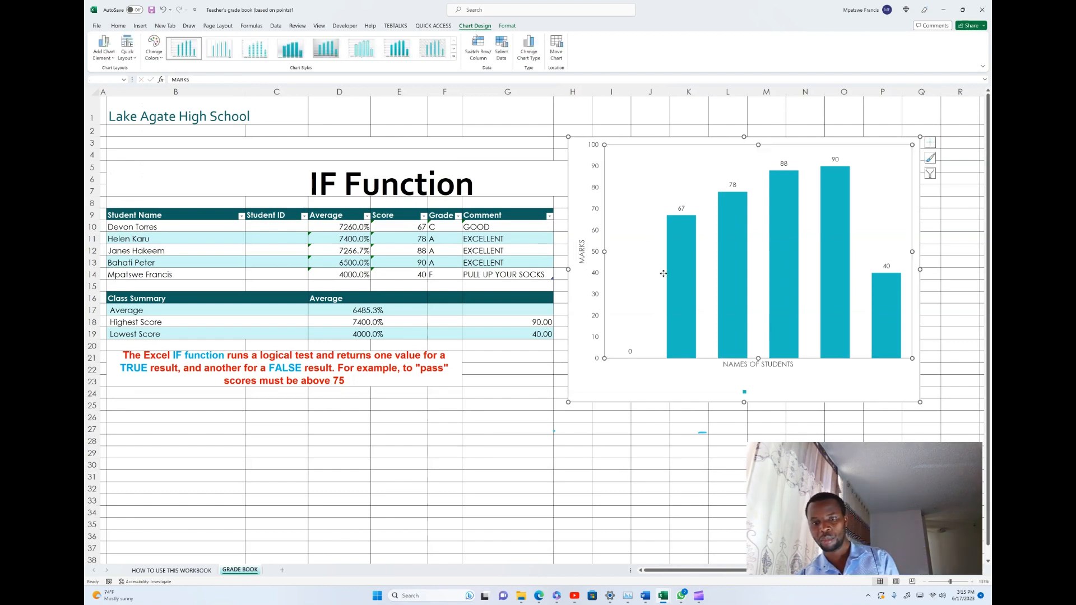
pyautogui.click(580, 252)
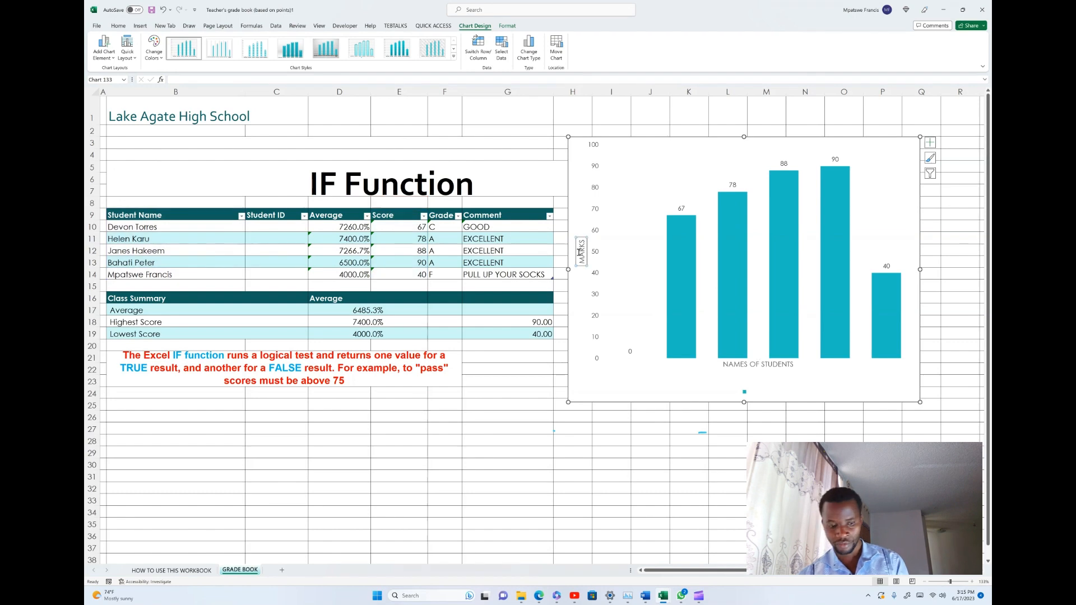
# - Draw a vertical double-headed arrow in blue ink beside the chart's mark scale and handwrite "y-axis" near its upper end
pyautogui.hotkey('alt', 'j')
pyautogui.press('i')
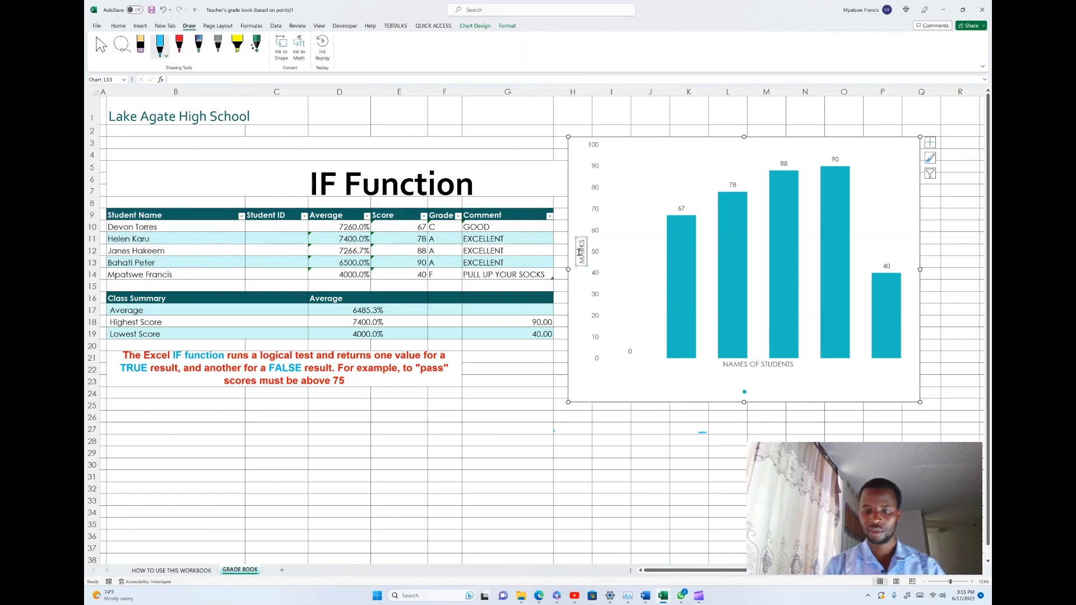
pyautogui.moveTo(625, 167); pyautogui.dragTo(629, 367)
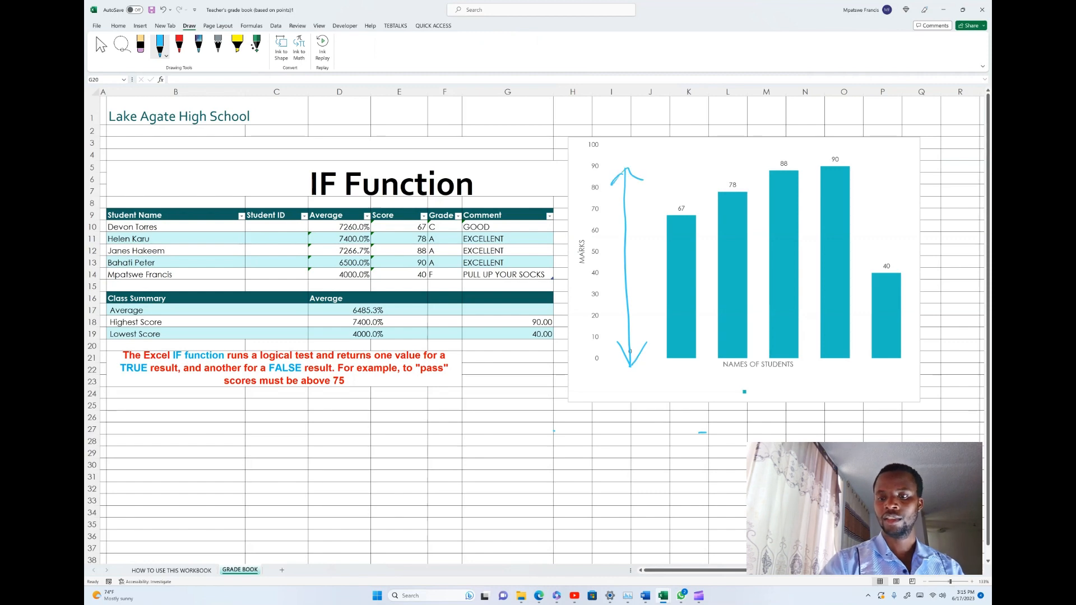
pyautogui.moveTo(643, 154); pyautogui.dragTo(660, 189)
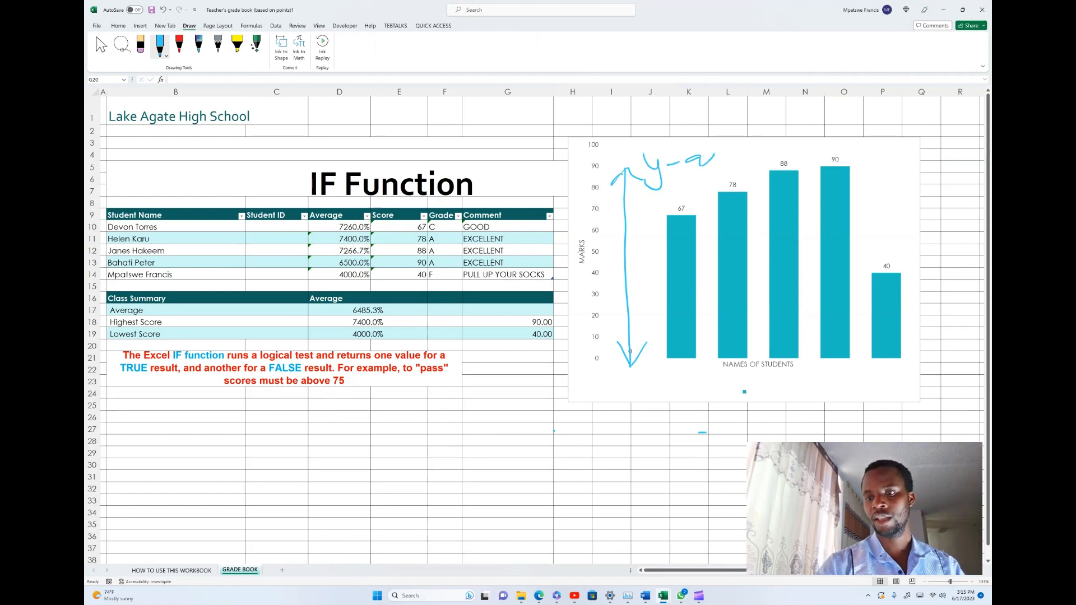
pyautogui.moveTo(707, 155); pyautogui.dragTo(719, 166)
pyautogui.moveTo(719, 154)
pyautogui.mouseDown()
pyautogui.moveTo(707, 166)
pyautogui.moveTo(724, 166)
pyautogui.mouseUp()
pyautogui.moveTo(733, 151); pyautogui.dragTo(727, 166)
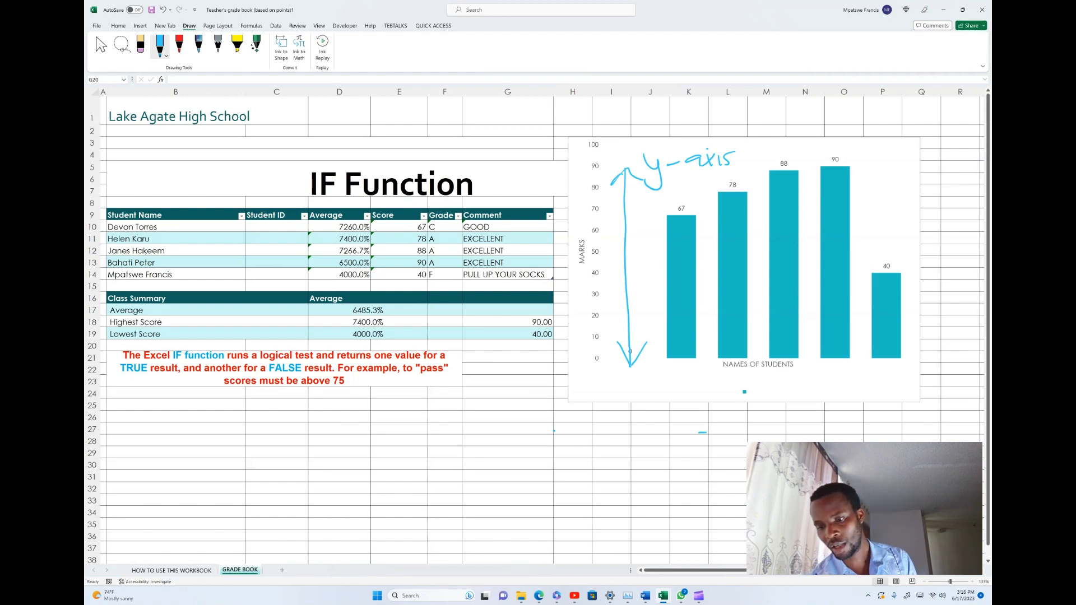
# - Draw a horizontal double-headed arrow in blue ink below the NAMES OF STUDENTS title and handwrite "x-axis" under its right end
pyautogui.moveTo(664, 380)
pyautogui.mouseDown()
pyautogui.moveTo(896, 371)
pyautogui.moveTo(894, 380)
pyautogui.mouseUp()
pyautogui.moveTo(890, 368); pyautogui.dragTo(890, 381)
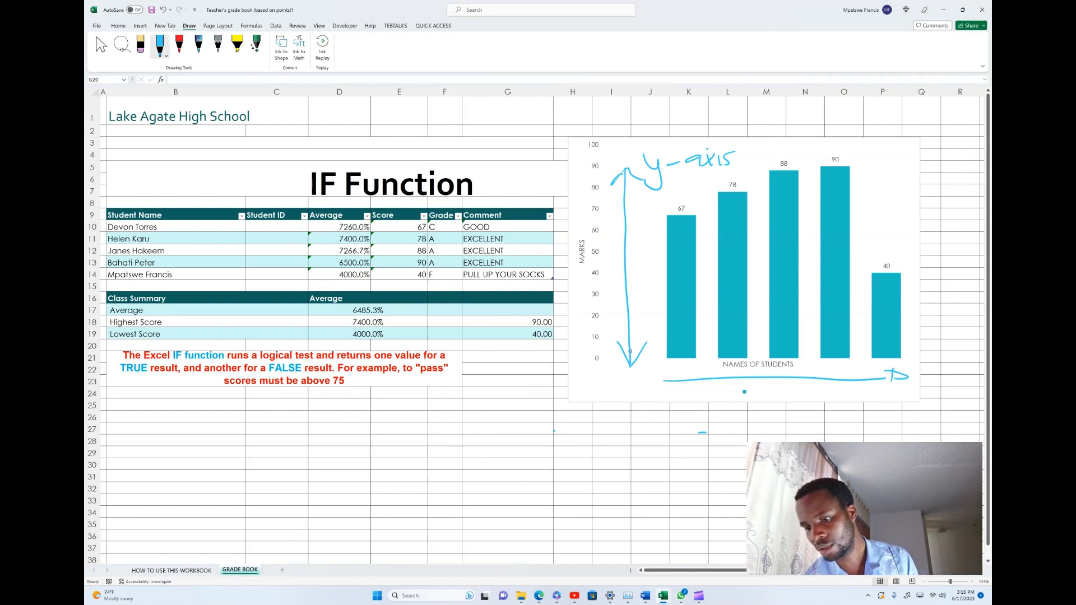
pyautogui.moveTo(683, 370); pyautogui.dragTo(672, 391)
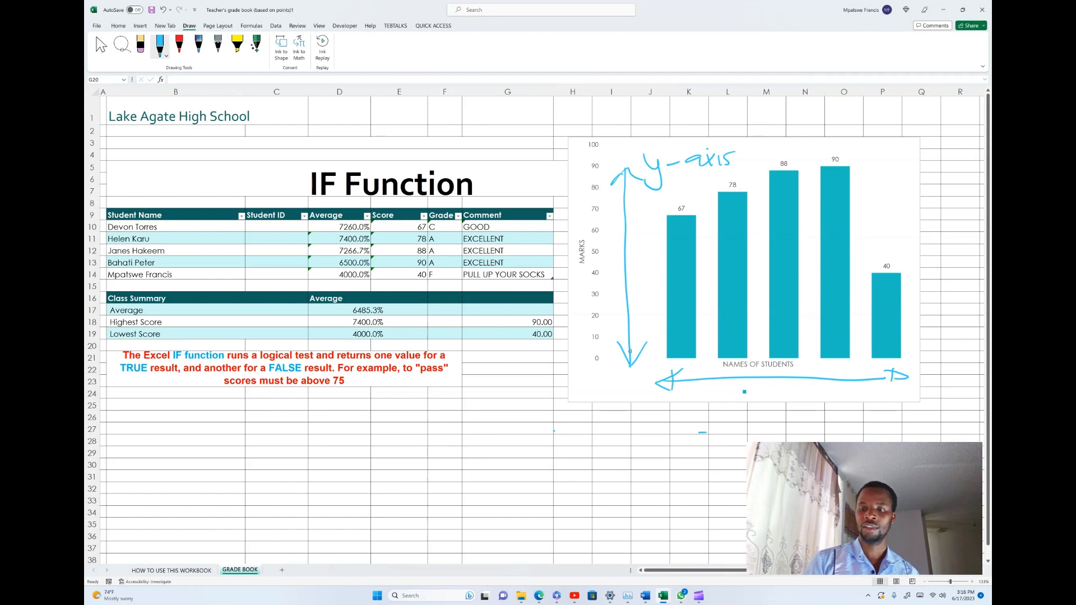
pyautogui.moveTo(848, 390)
pyautogui.mouseDown()
pyautogui.moveTo(826, 408)
pyautogui.moveTo(842, 413)
pyautogui.mouseUp()
pyautogui.moveTo(849, 403); pyautogui.dragTo(912, 409)
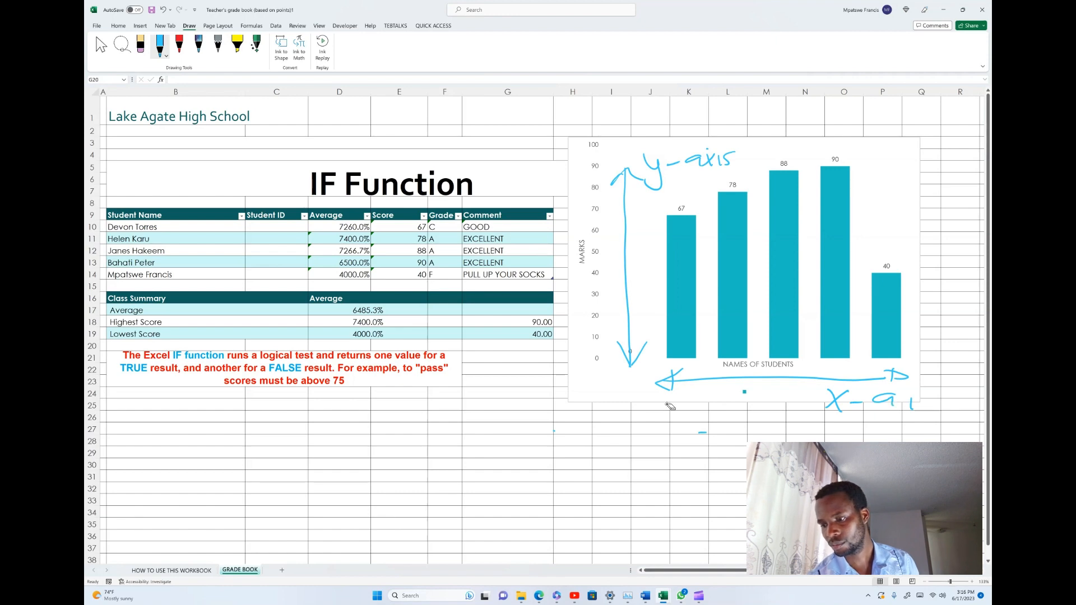
pyautogui.hotkey('ctrl', 'z')
pyautogui.moveTo(895, 394); pyautogui.dragTo(909, 413)
pyautogui.moveTo(910, 394)
pyautogui.mouseDown()
pyautogui.moveTo(897, 412)
pyautogui.moveTo(914, 408)
pyautogui.mouseUp()
pyautogui.moveTo(930, 391); pyautogui.dragTo(918, 409)
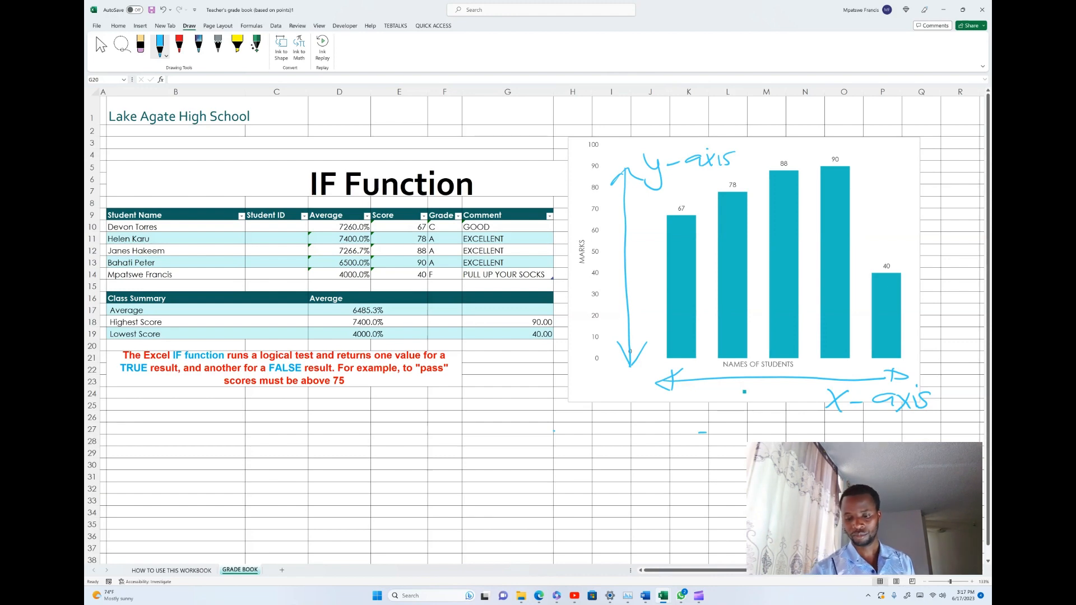
pyautogui.moveTo(698, 595)
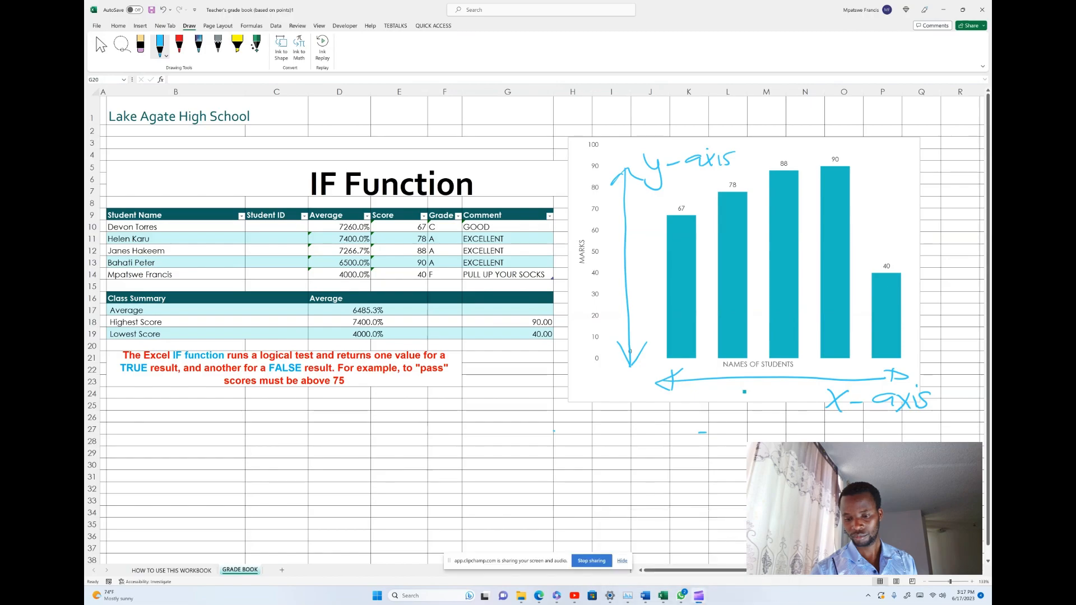